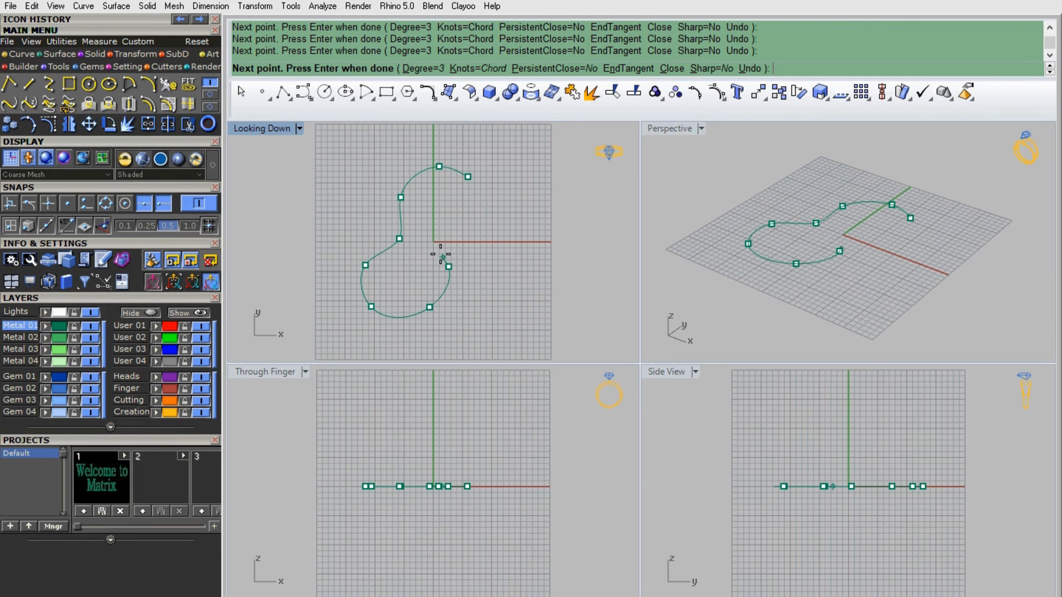
- Finish the closed hourglass-shaped curve in the Looking Down view and rebuild it with 12 points at degree 3
key(Return)
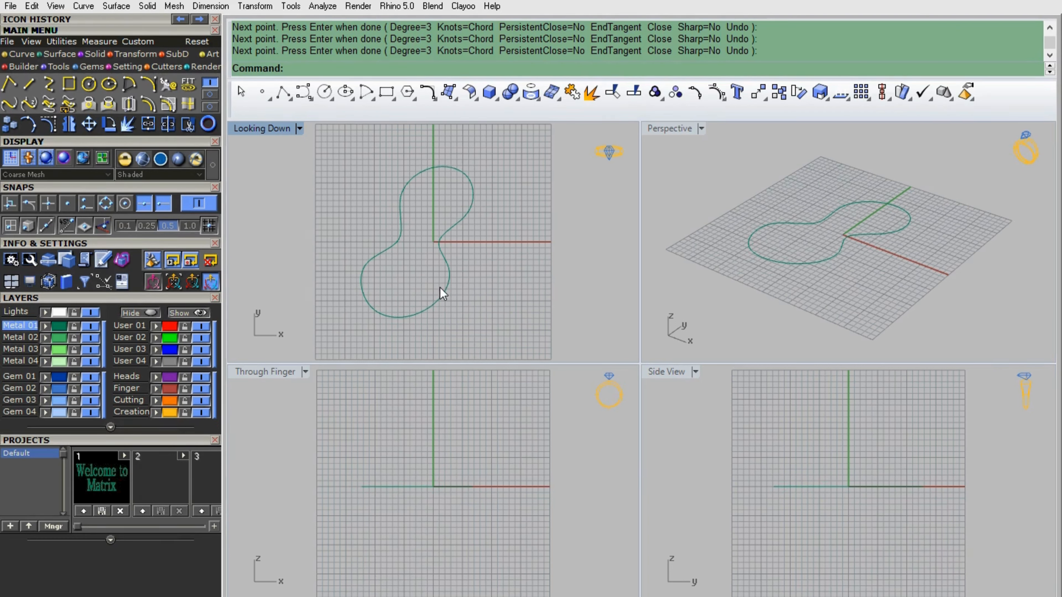
click(441, 295)
text(Reb)
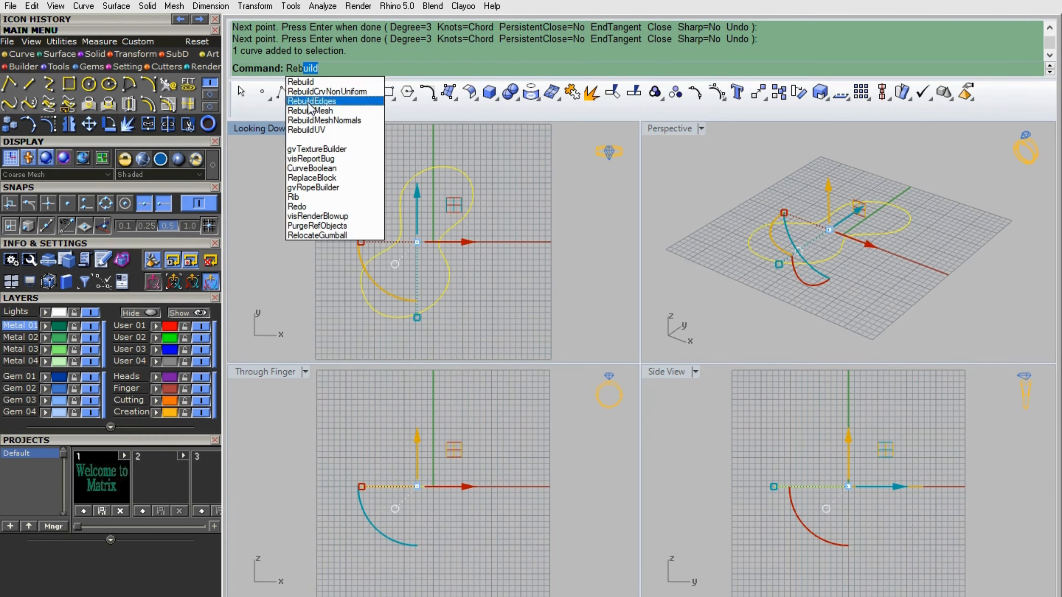
click(301, 82)
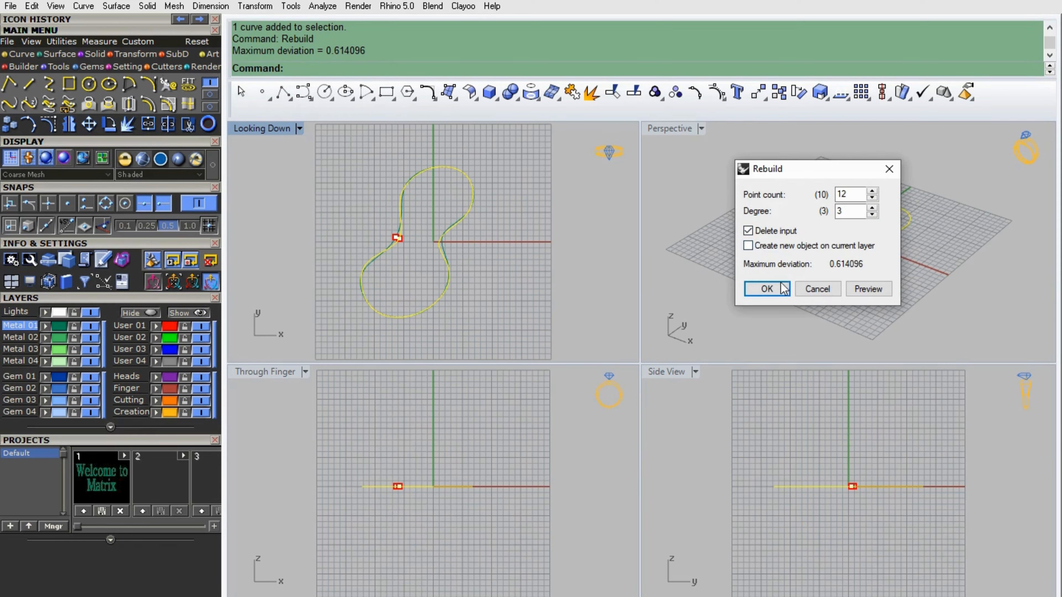
click(774, 288)
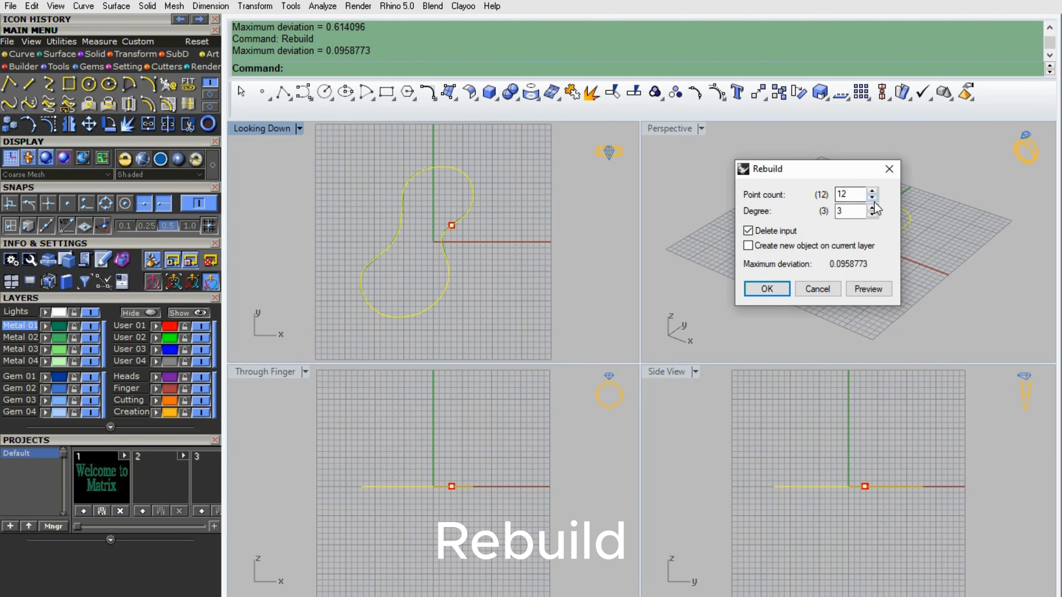
- Rebuild the closed curve again with a point count of 10, keeping degree 3 and deleting the input
click(873, 201)
click(874, 201)
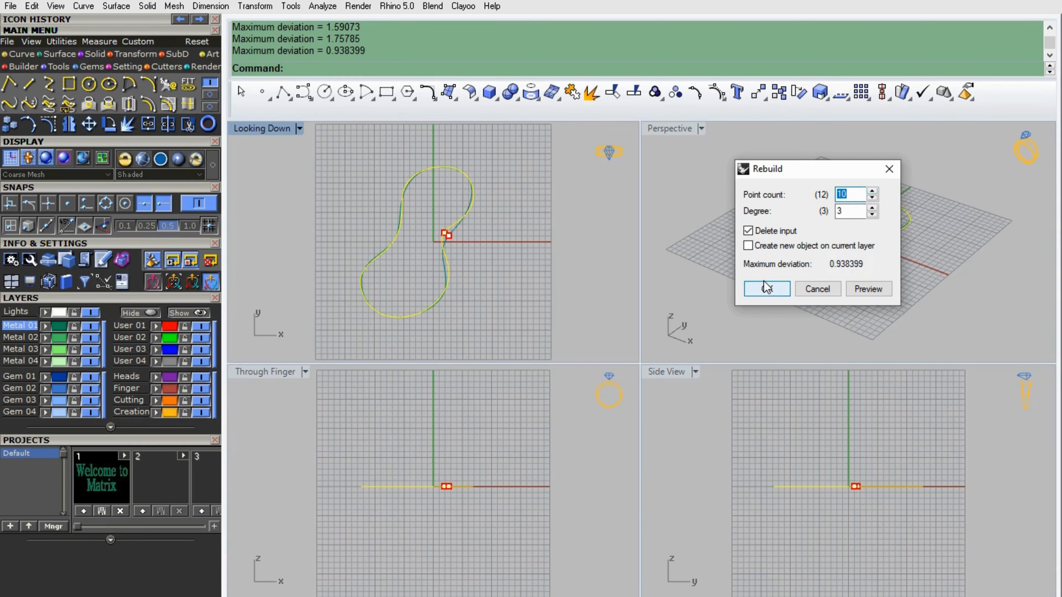
click(767, 289)
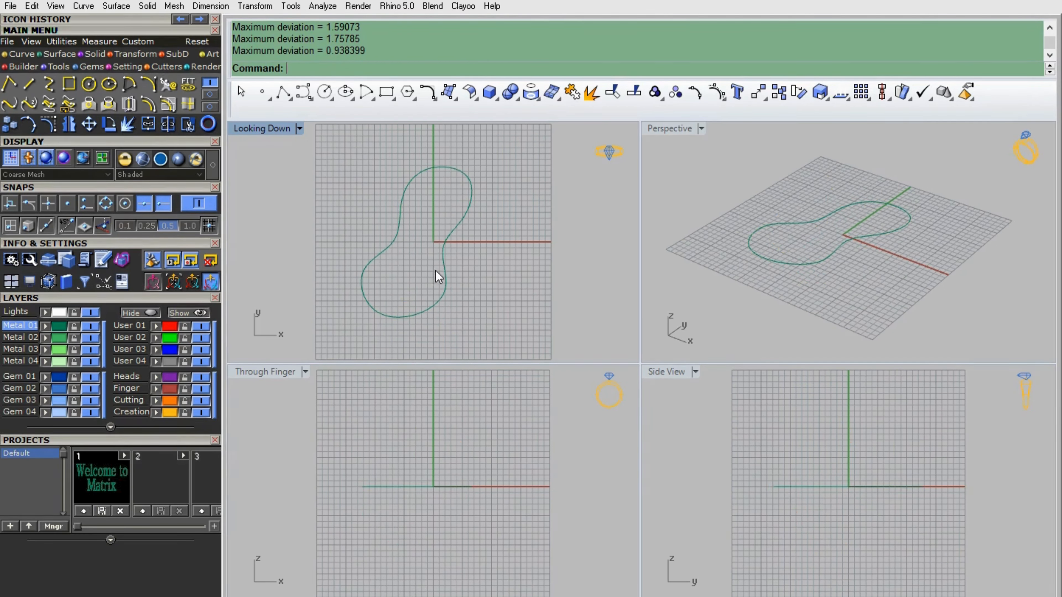
- Copy the rebuilt curve straight up above the original to form a second, parallel outline
click(441, 296)
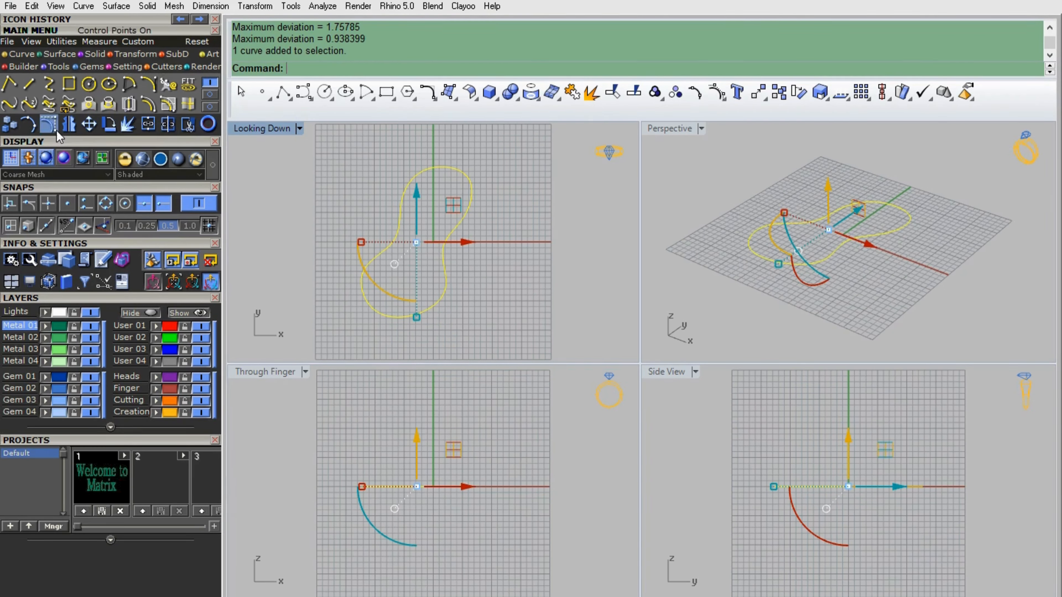
click(11, 134)
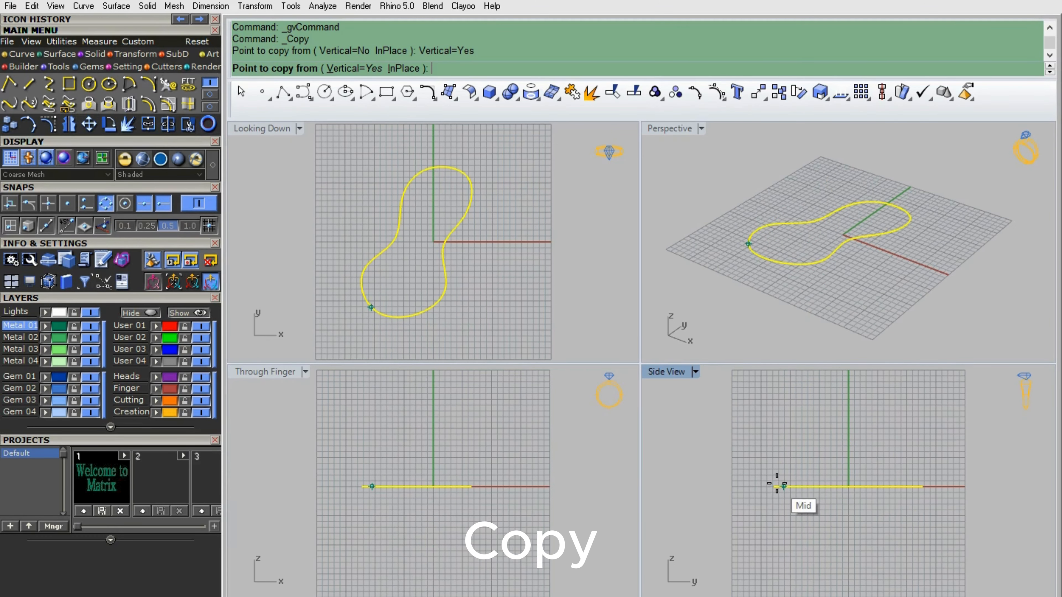
click(777, 486)
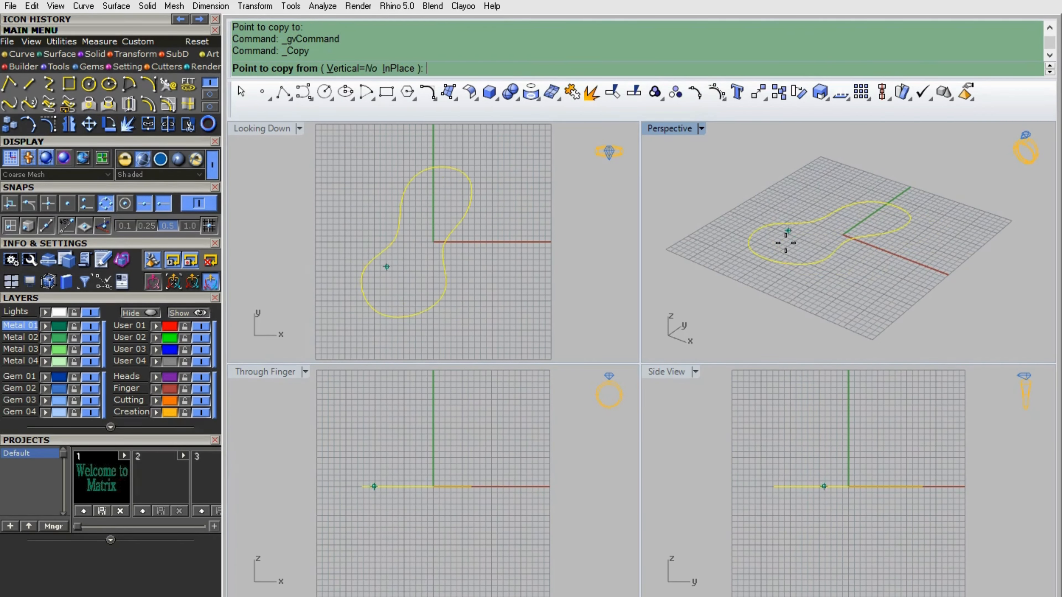
click(763, 258)
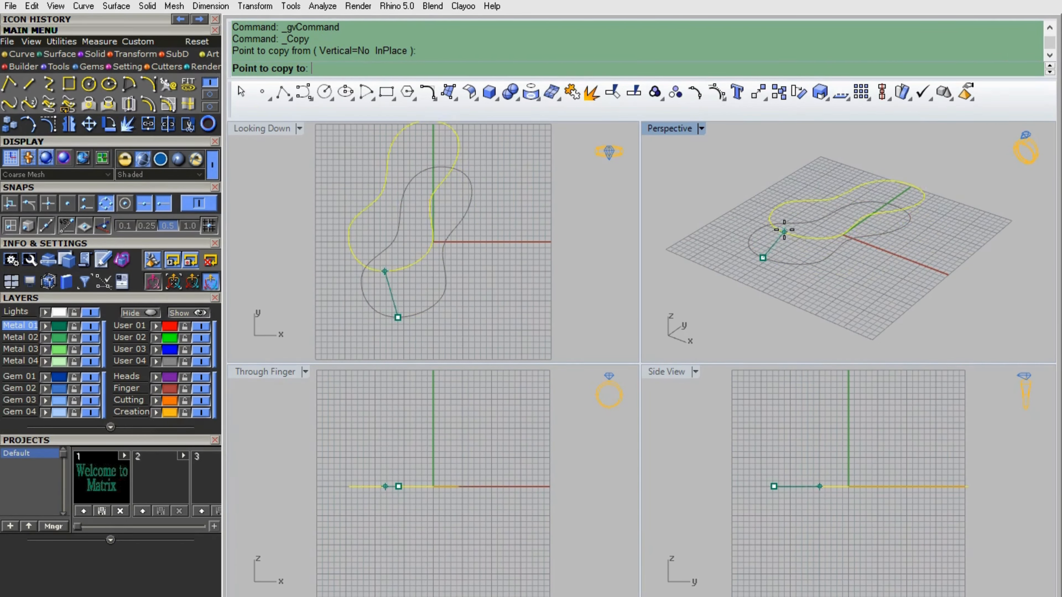
click(774, 424)
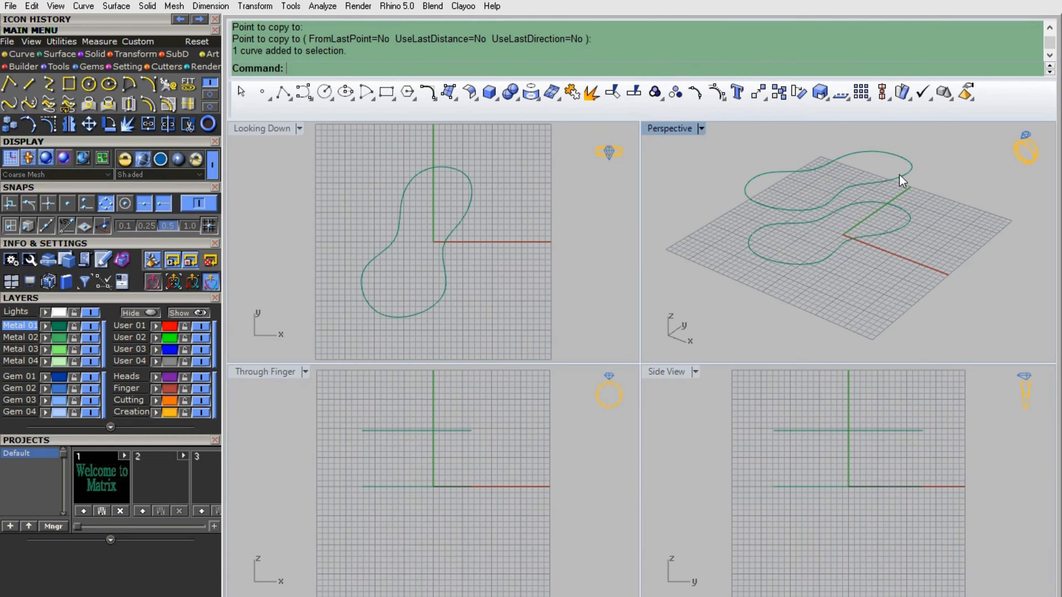
- Scale the upper copy of the outline down uniformly so it is smaller than the base outline
click(900, 176)
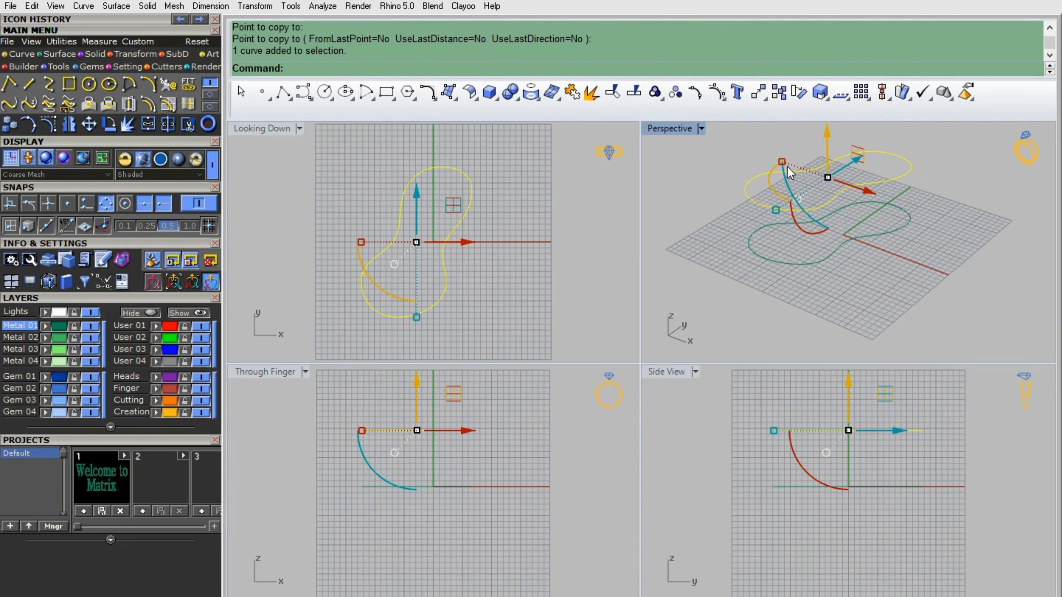
drag(773, 205, 800, 208)
click(926, 253)
- Draw two lines connecting the upper and lower outlines in the enlarged Perspective view, at the near rounded end and the front waist
double_click(665, 128)
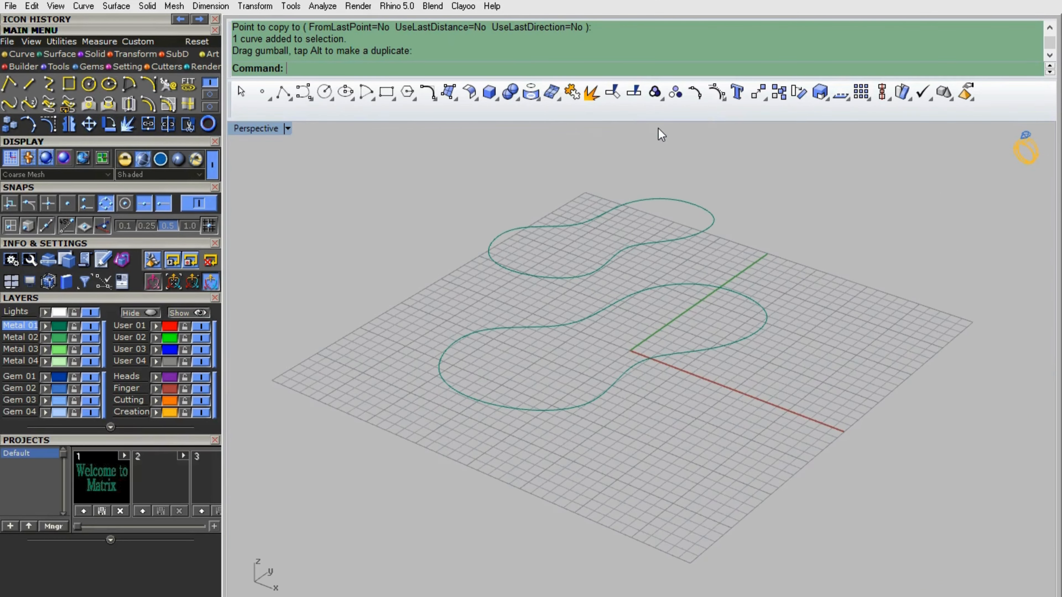
click(29, 83)
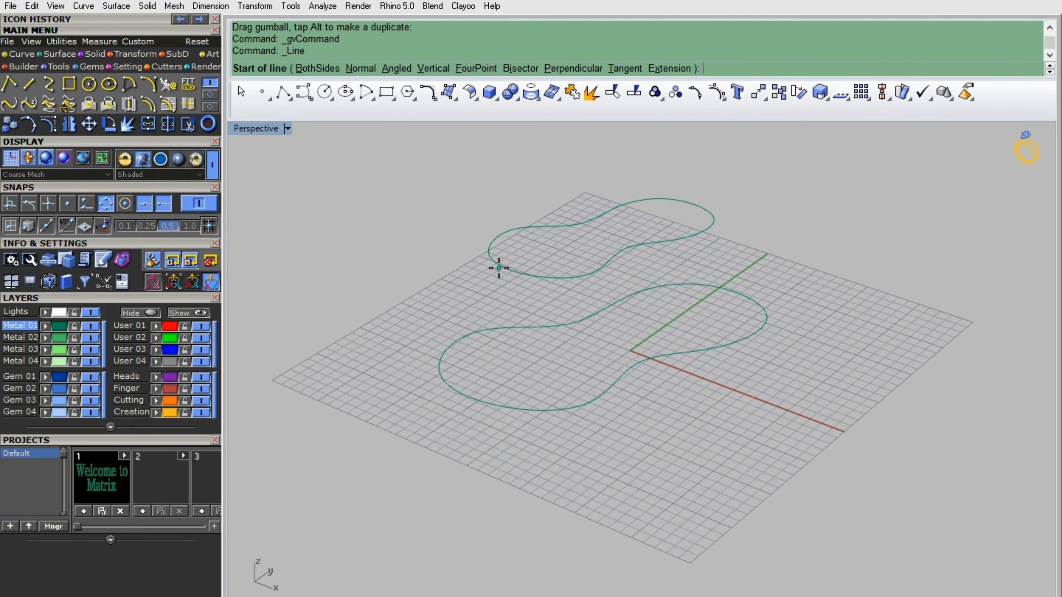
click(504, 272)
click(469, 395)
key(Return)
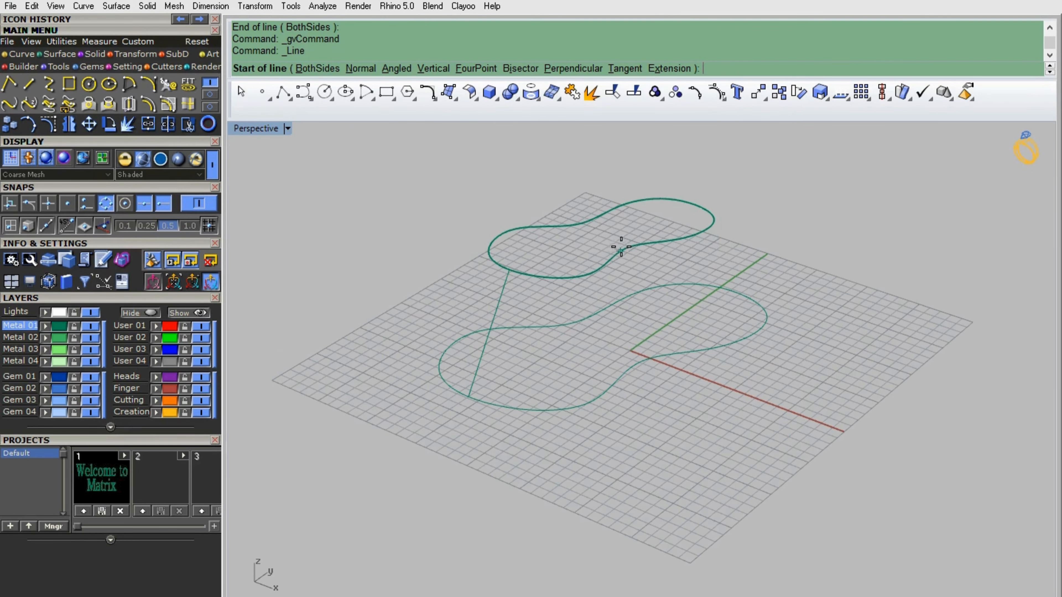
click(621, 251)
click(632, 357)
key(Return)
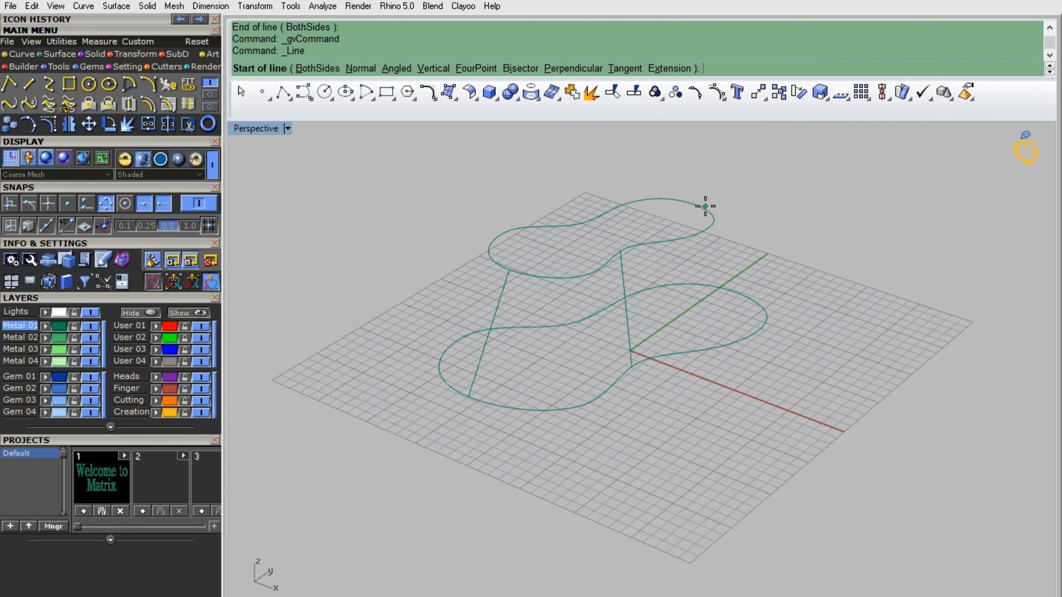
- Draw two more lines connecting the outlines, at the far rounded end and the back waist
click(692, 204)
click(736, 293)
key(Return)
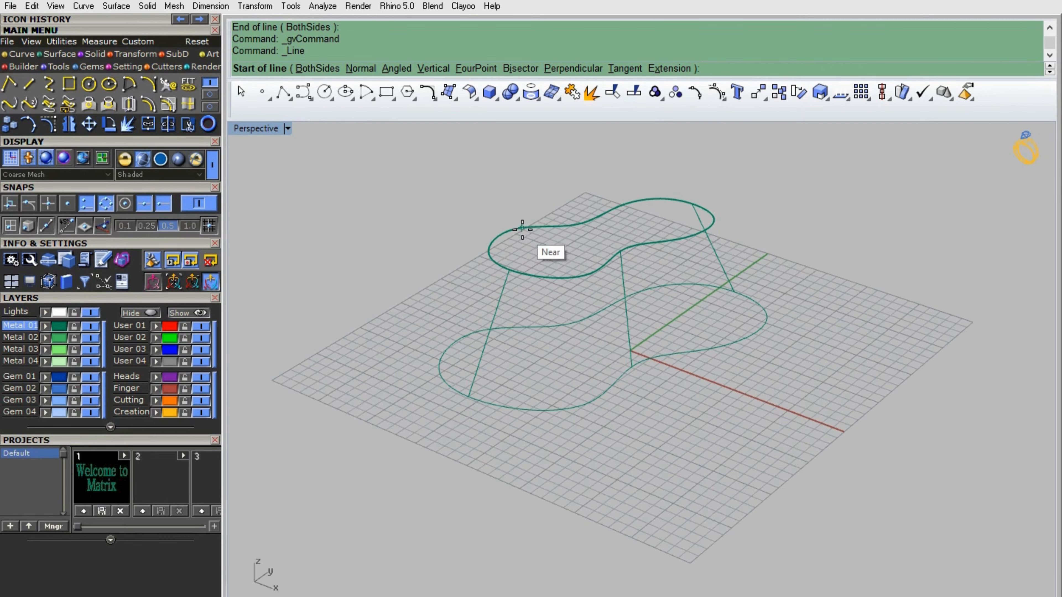
click(582, 223)
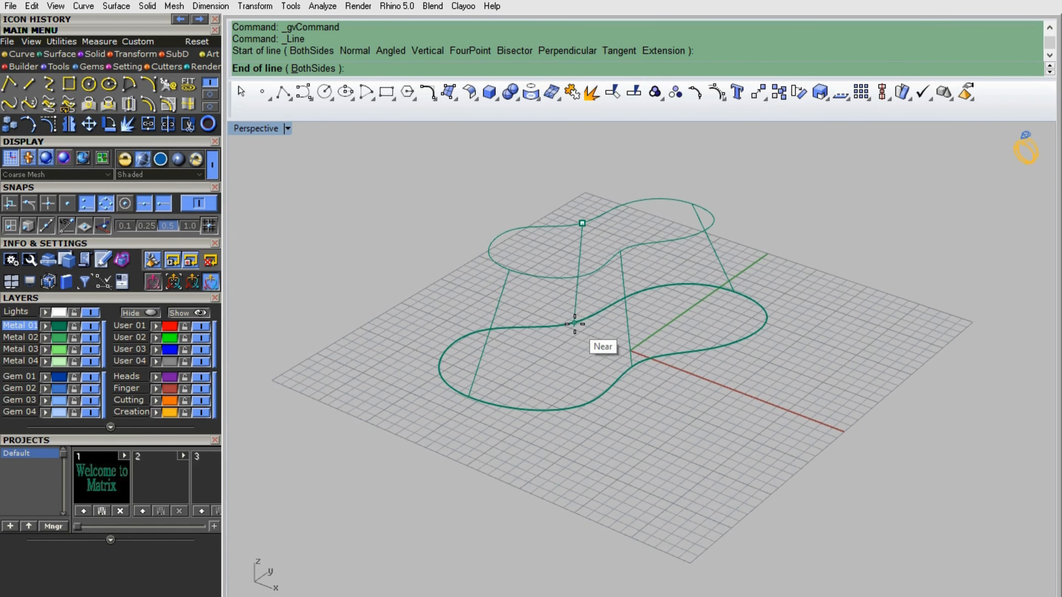
click(575, 324)
- Create a network surface from the upper and lower outlines and the front-waist, back-waist and near-end connecting lines
right_drag(635, 432, 557, 401)
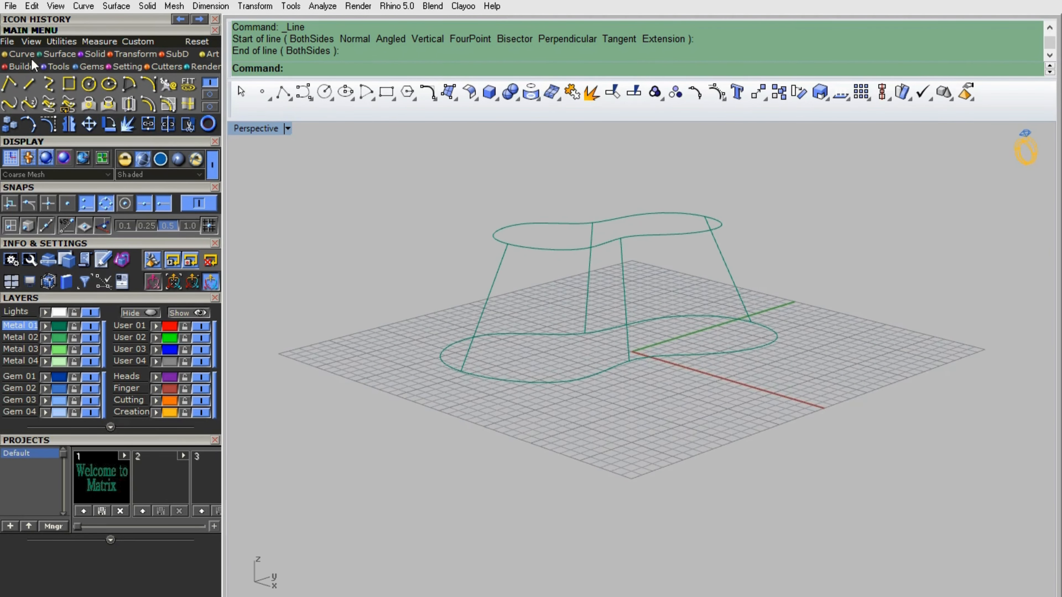
click(59, 54)
click(191, 89)
click(558, 251)
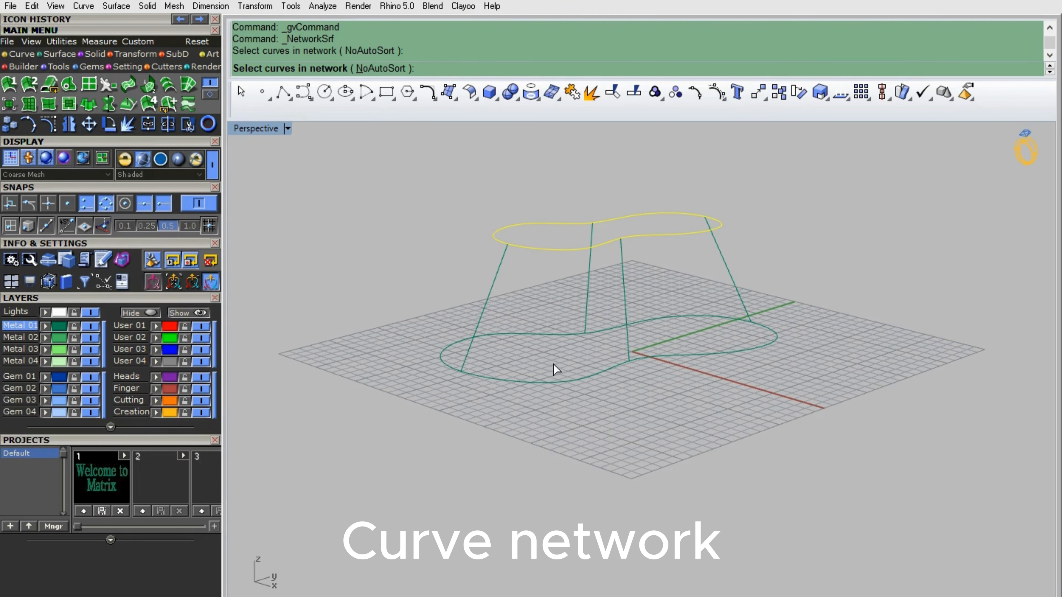
click(601, 365)
click(623, 289)
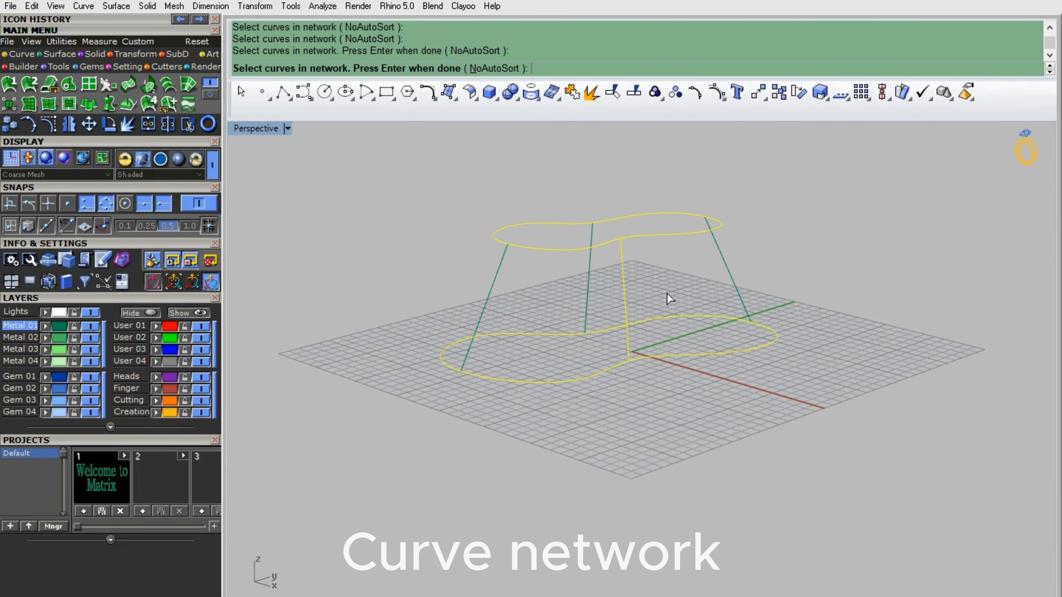
click(586, 280)
click(493, 290)
right_click(493, 290)
click(383, 394)
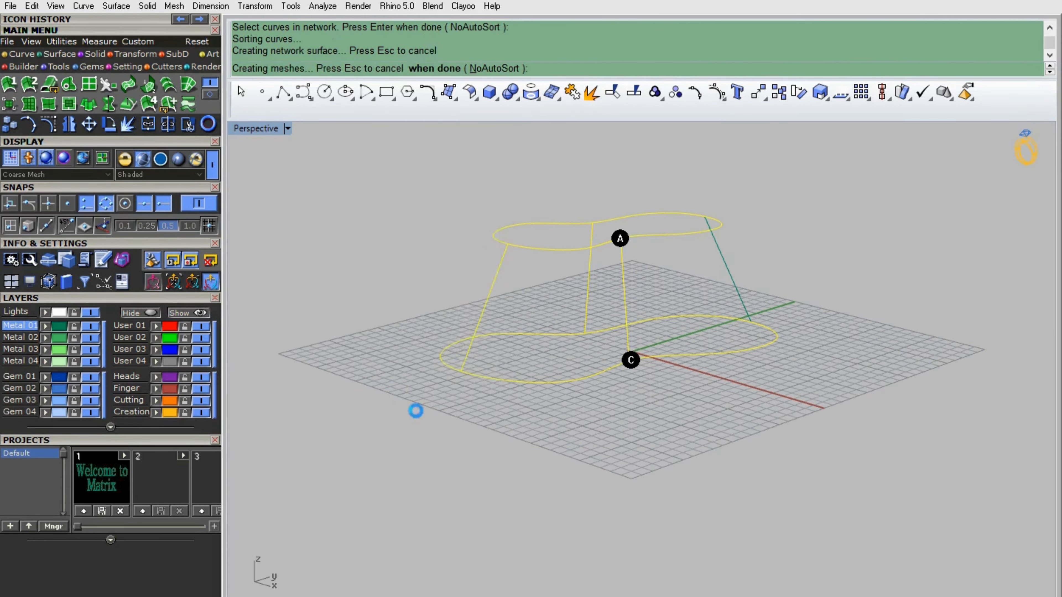
right_drag(630, 335, 659, 347)
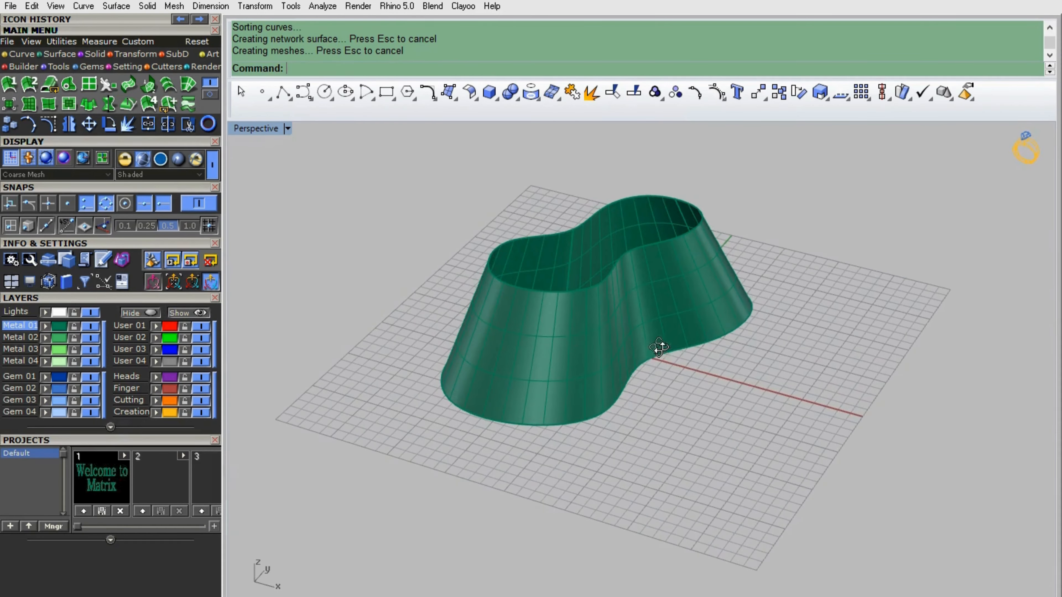
right_drag(575, 334, 522, 356)
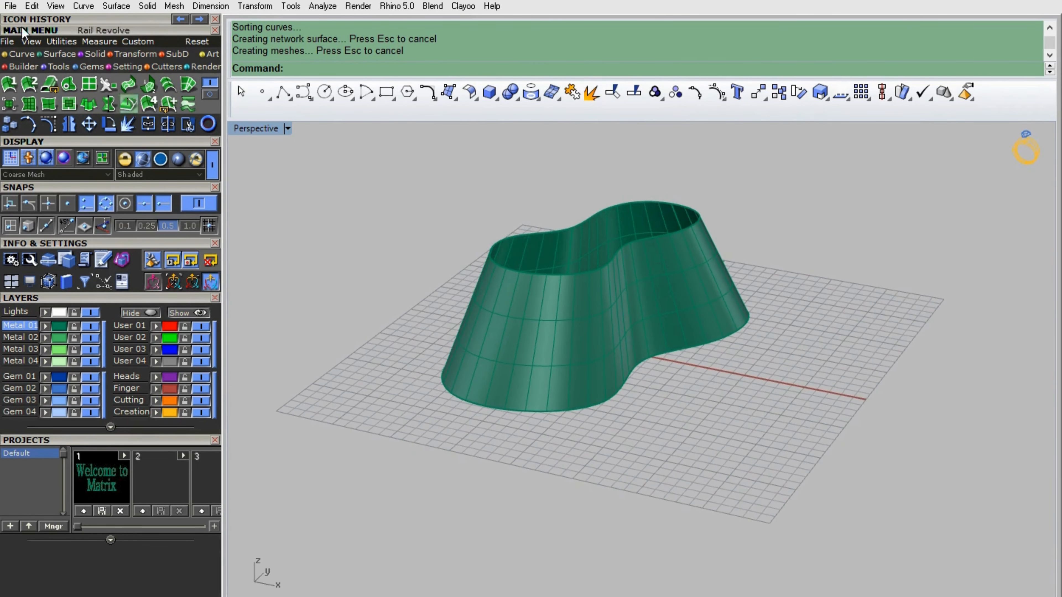
- Build planar surfaces that close the top and bottom openings of the side wall
click(64, 89)
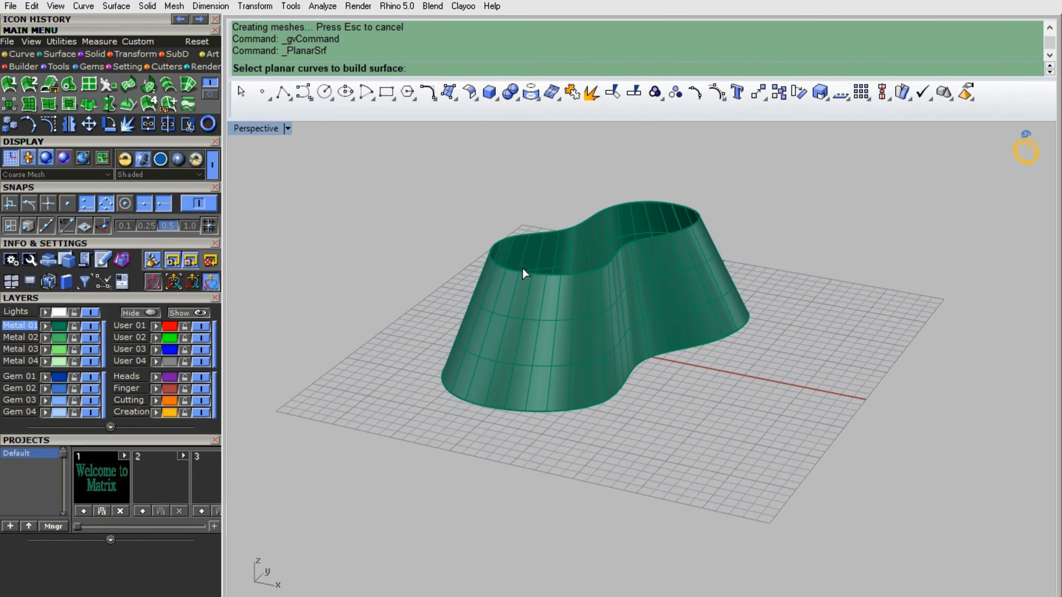
click(556, 275)
click(580, 303)
right_drag(585, 311, 600, 294)
right_click(594, 299)
click(516, 387)
click(565, 426)
right_click(599, 447)
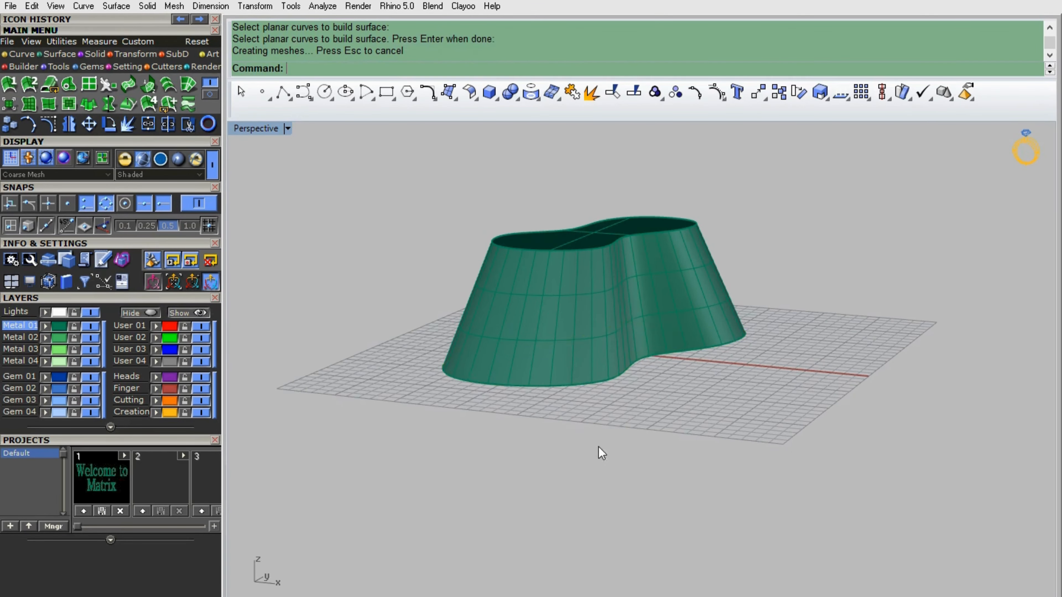
right_drag(598, 447, 652, 410)
- Try to join all surfaces and curves, and test the result by moving the side wall away and undoing that move
key(ctrl+a)
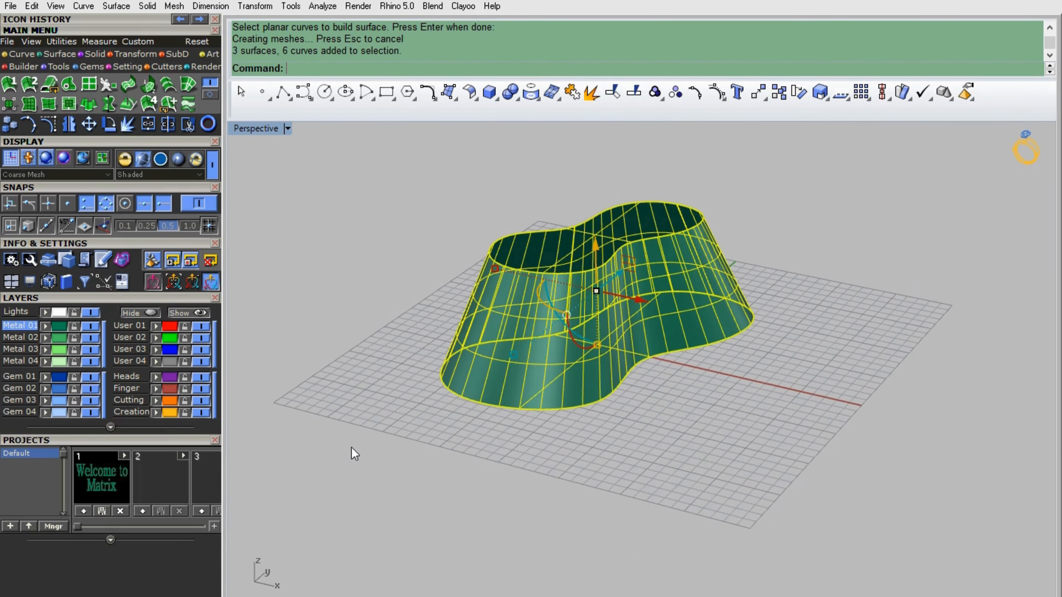
key(Return)
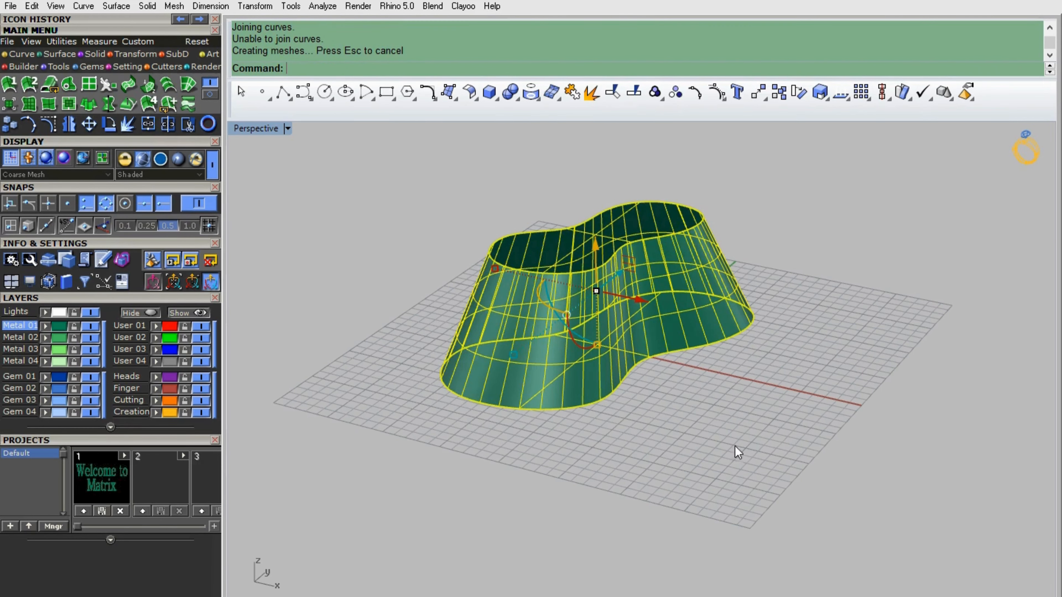
click(701, 285)
drag(701, 284, 801, 437)
click(799, 484)
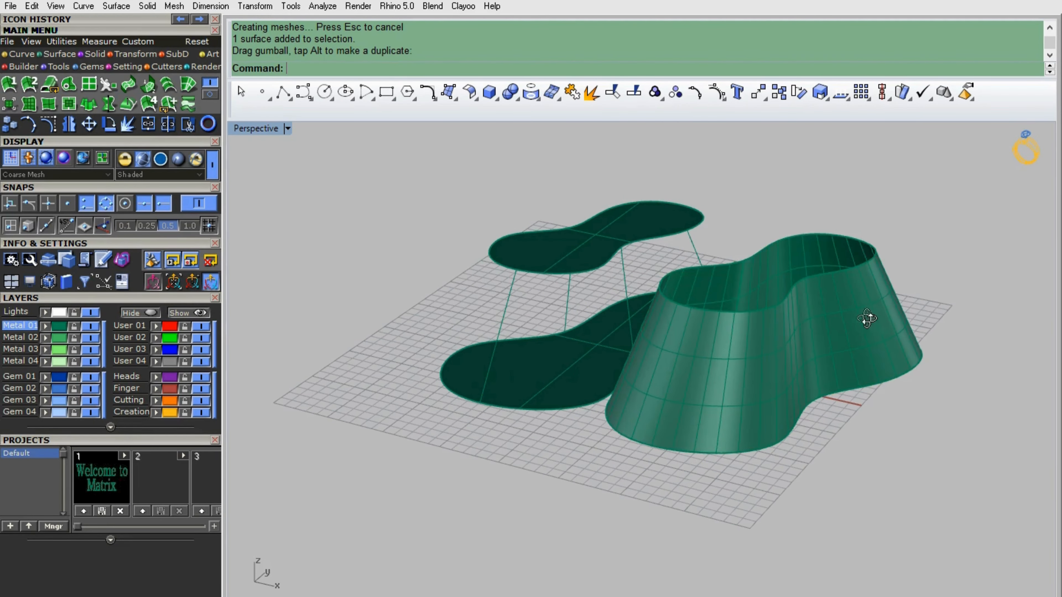
right_drag(868, 320, 836, 342)
key(ctrl+z)
- Try to join the top planar surface to the side wall by picking them individually
click(790, 282)
key(Return)
click(657, 218)
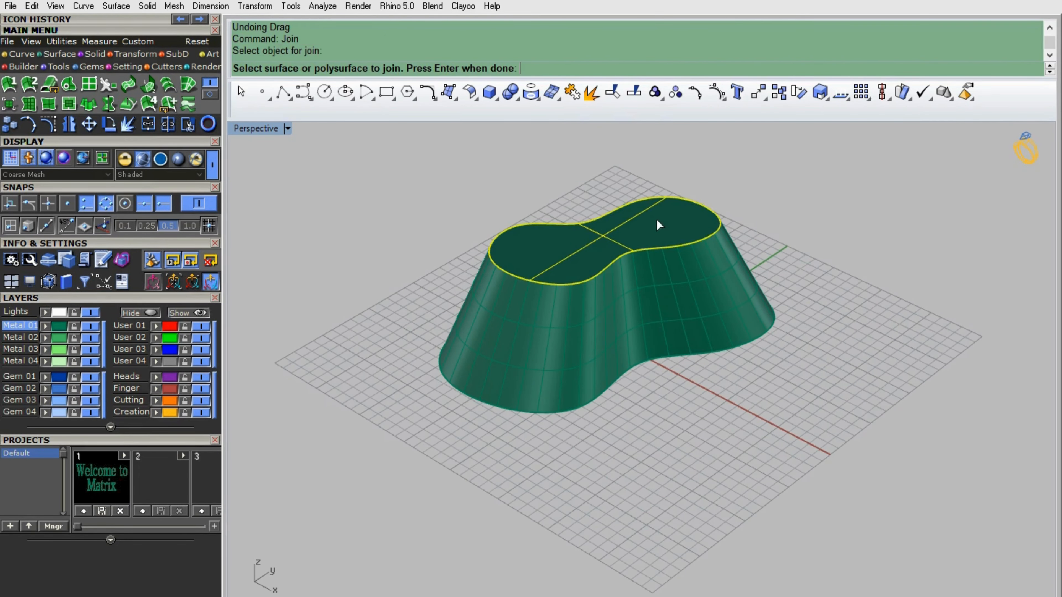
click(716, 264)
click(717, 264)
- Undo the planar surfaces that close the top and bottom openings
right_drag(742, 236, 742, 266)
key(ctrl+z)
click(766, 256)
key(ctrl+z)
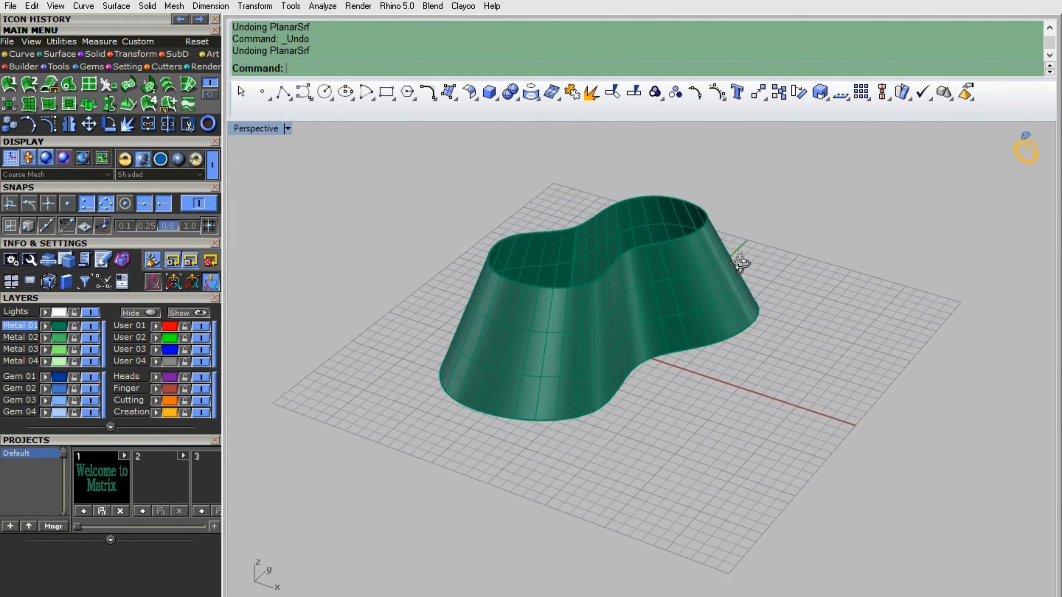
- Close both open ends of the side wall surface with the Cap command
click(538, 327)
text(Ca)
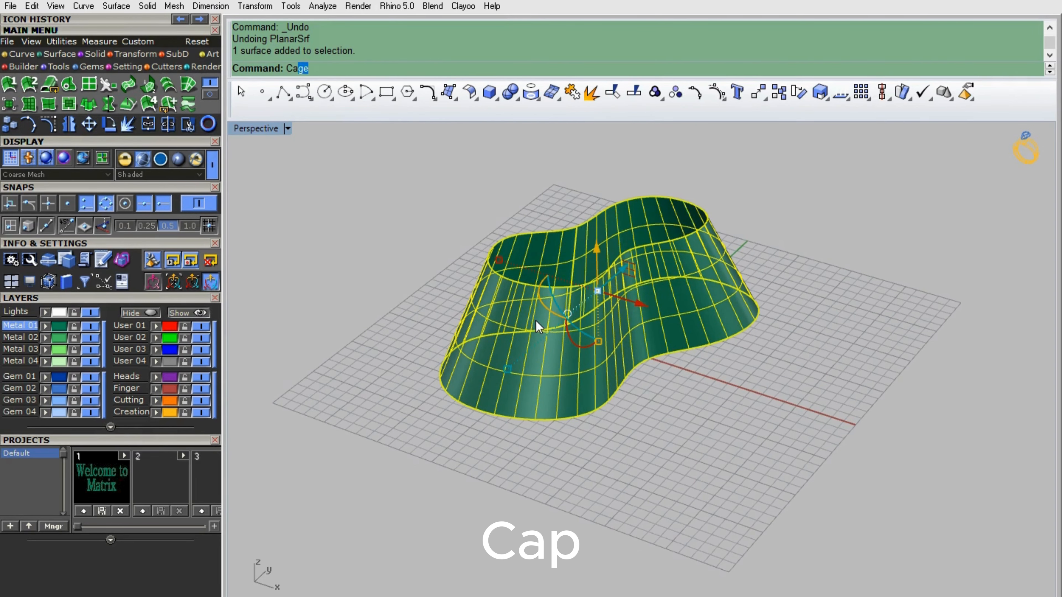
text(p)
key(Return)
- Move the capped body aside to check that it is one piece, undo the move and inspect it
drag(537, 324, 894, 351)
key(ctrl+z)
right_drag(764, 221, 671, 242)
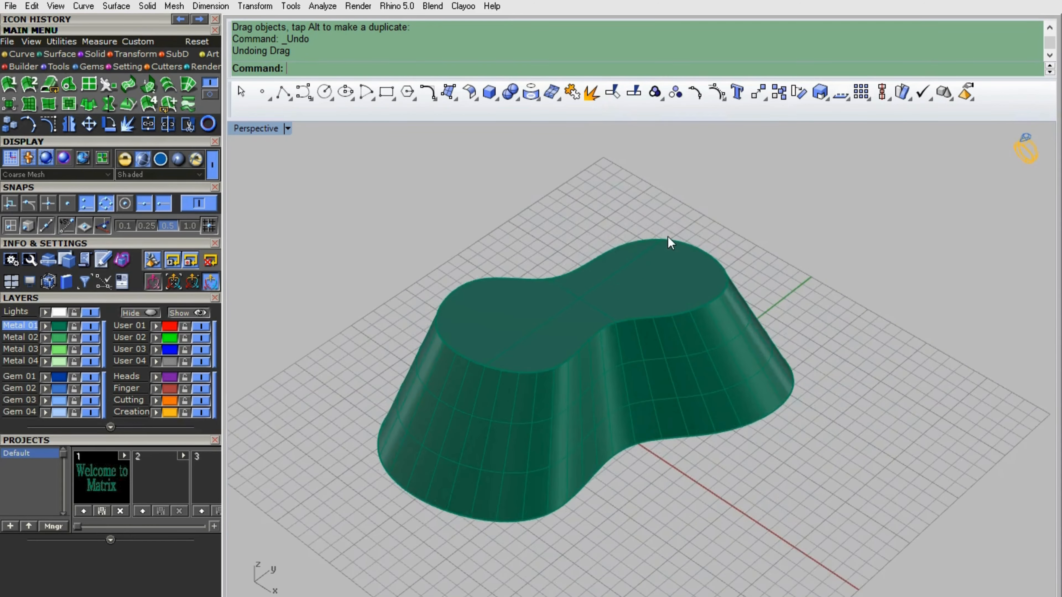
mouse_move(697, 398)
right_down()
mouse_move(750, 361)
mouse_move(684, 386)
right_up()
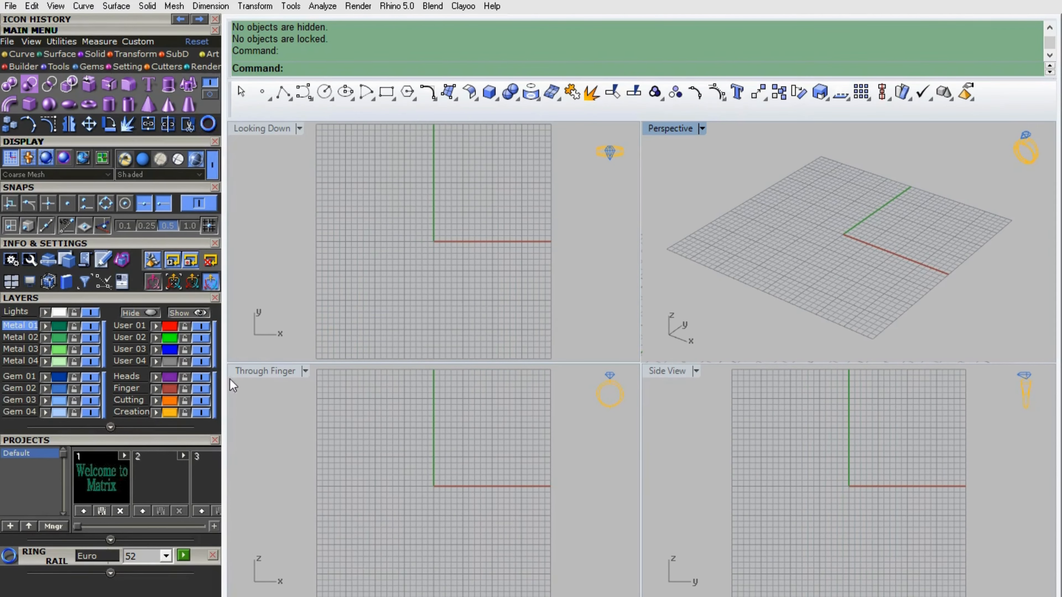
- Create a ring rail in Euro size 52
click(184, 556)
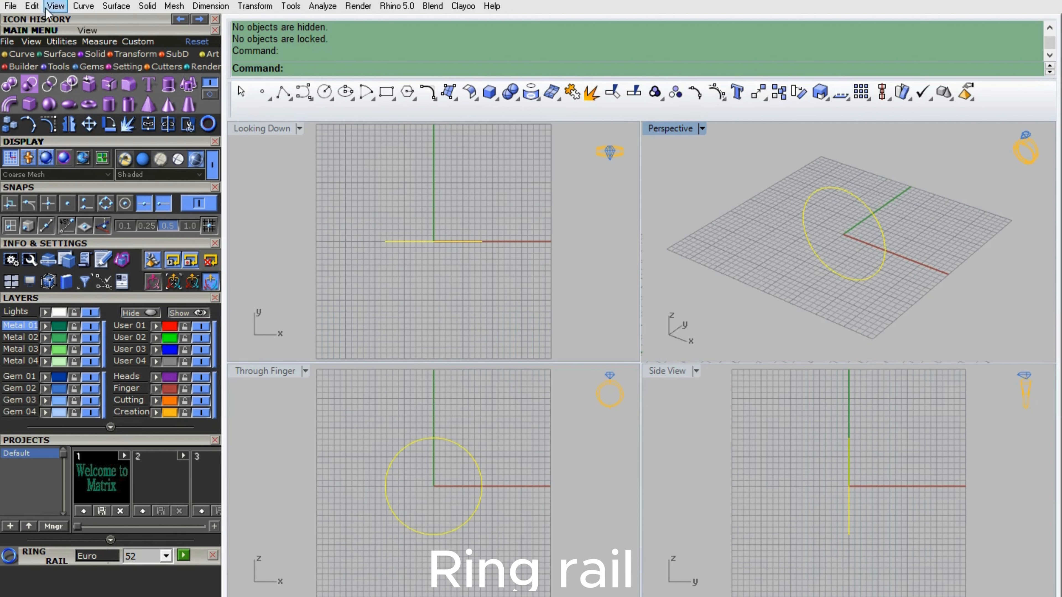
- Offset the ring rail outward by 2 mm
click(142, 109)
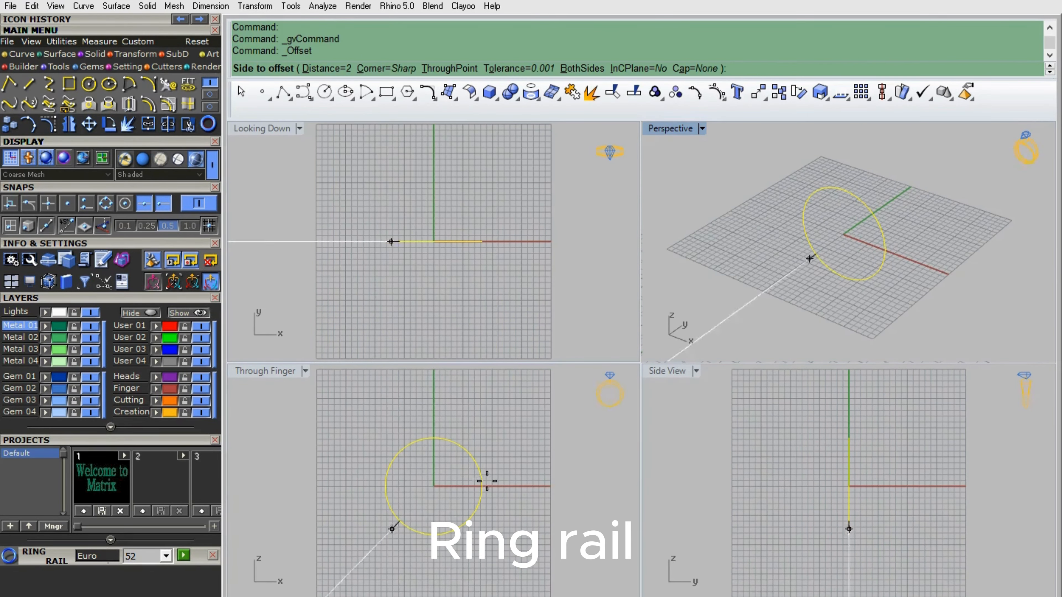
click(460, 391)
double_click(262, 129)
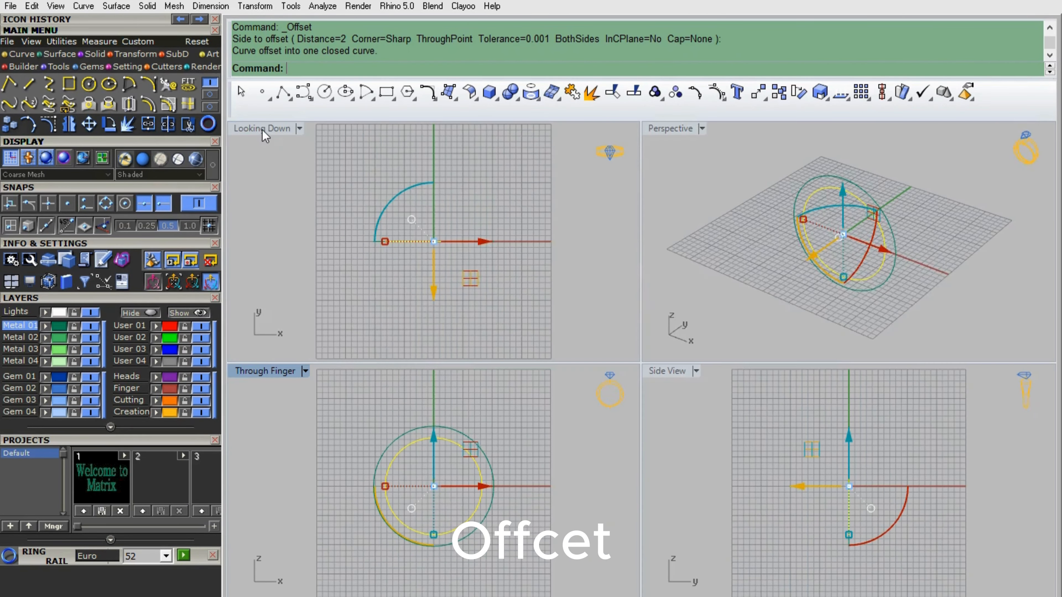
- Rebuild the ring rail and its offset curve together
double_click(671, 128)
scroll(652, 225, up, 4)
drag(652, 225, 618, 373)
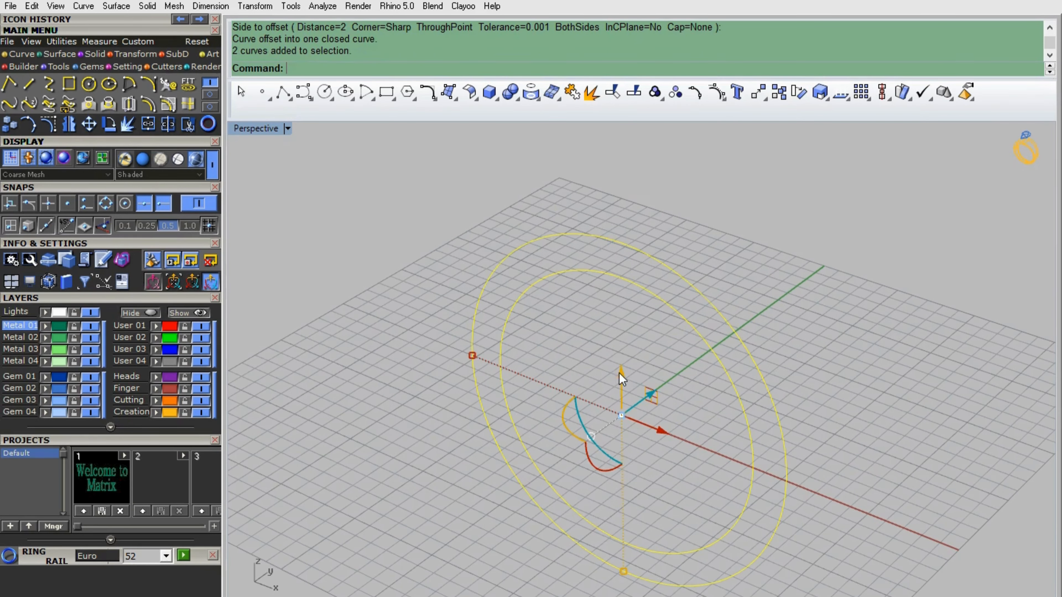
text(Rebuild)
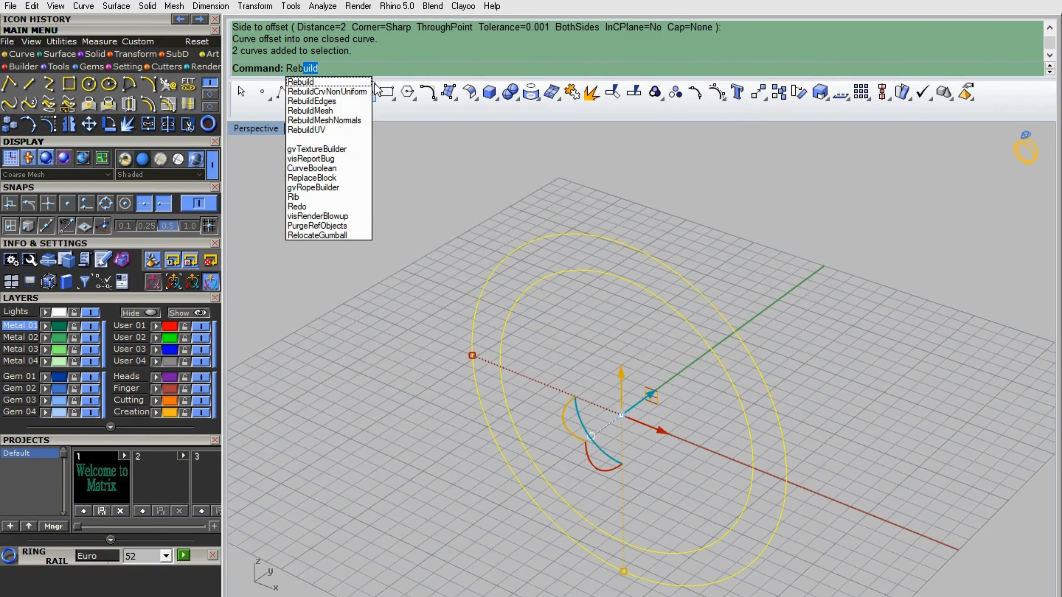
key(Return)
click(777, 294)
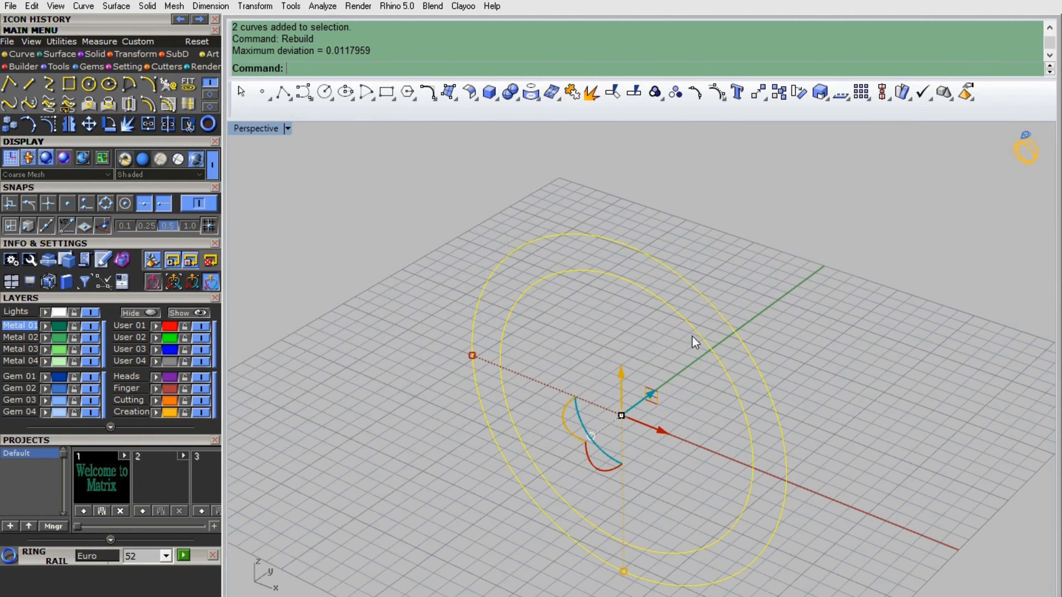
click(612, 342)
- Start a text object with the letter M and set its font to MS Reference Sans Serif
scroll(613, 341, down, 2)
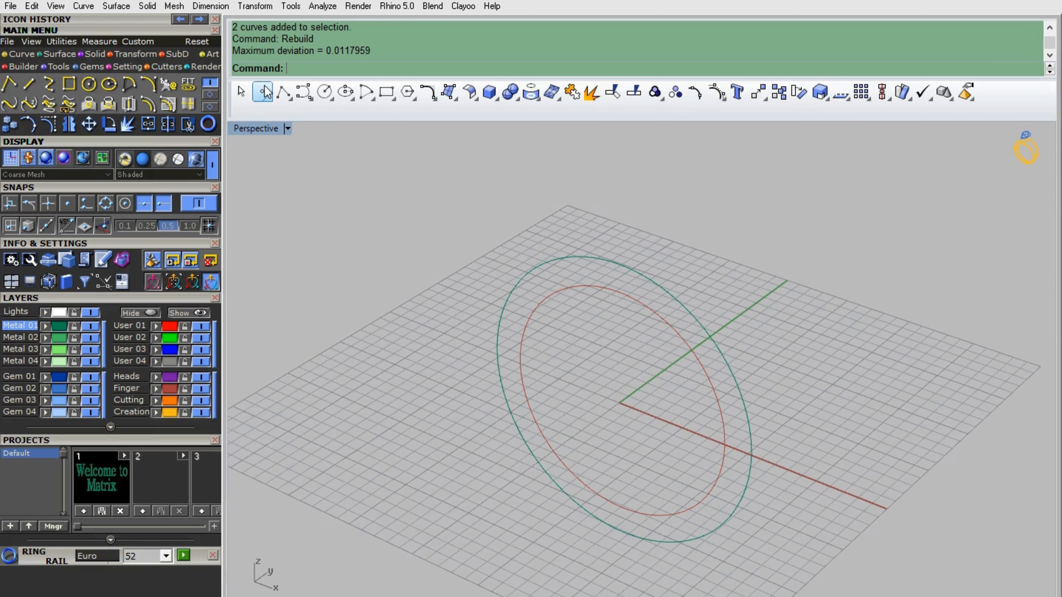
text(TextObject)
key(Return)
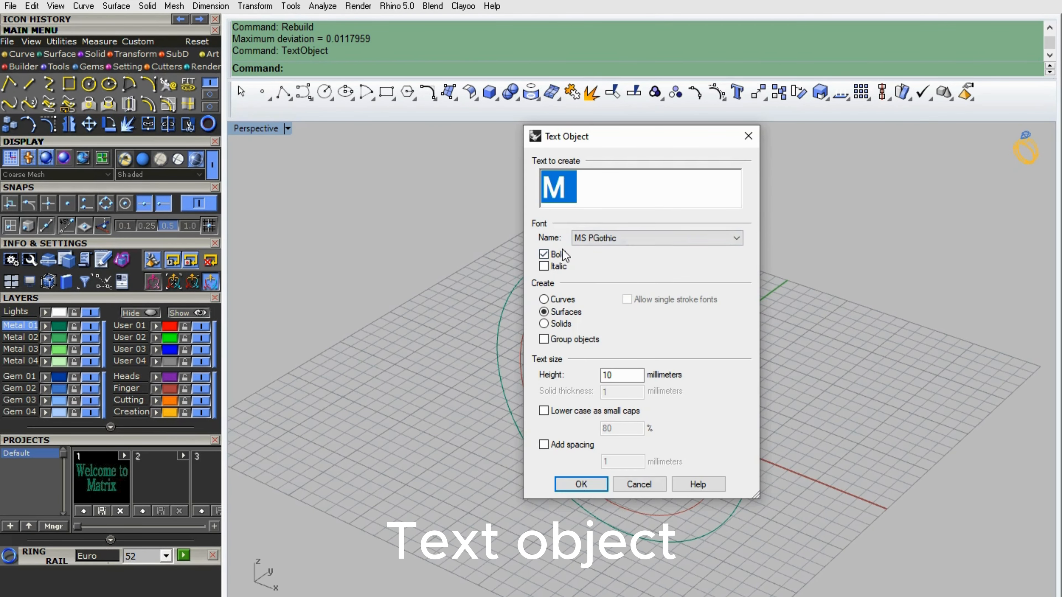
click(613, 243)
scroll(613, 260, up, 1)
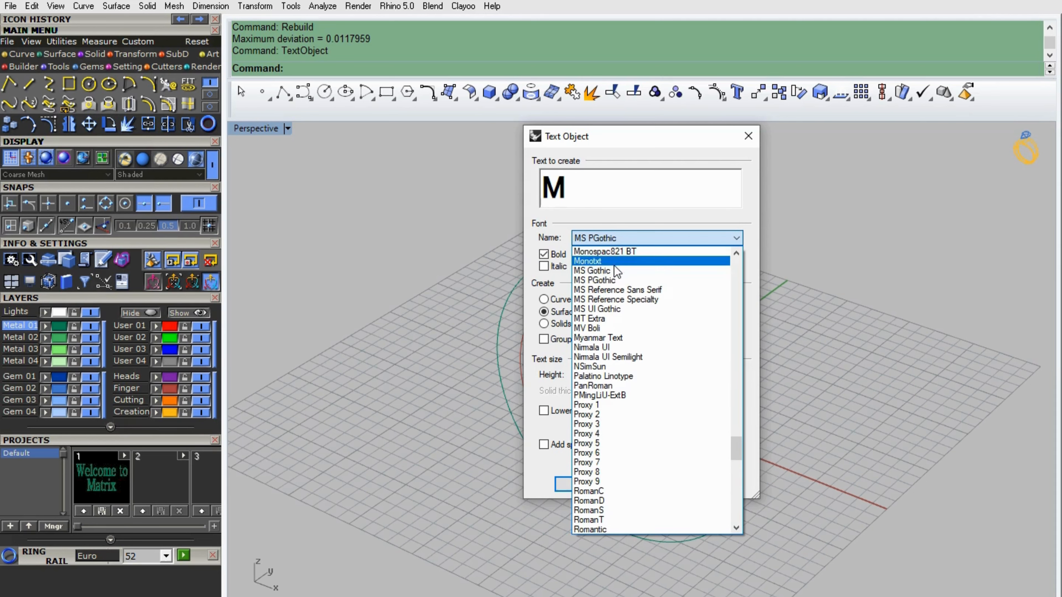
click(615, 260)
click(613, 237)
scroll(613, 247, up, 2)
click(608, 256)
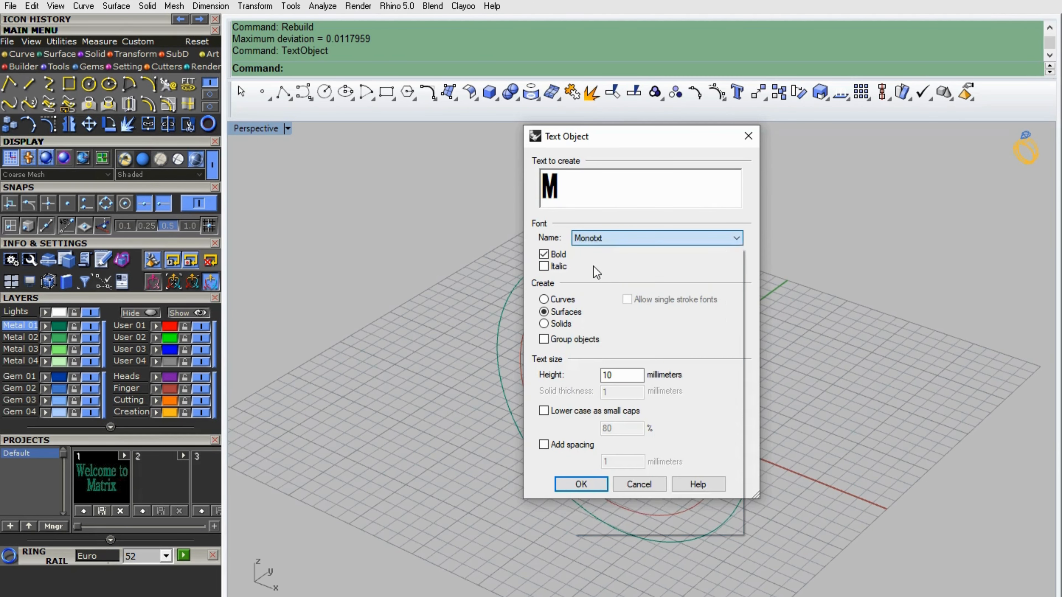
click(604, 240)
click(599, 279)
click(609, 239)
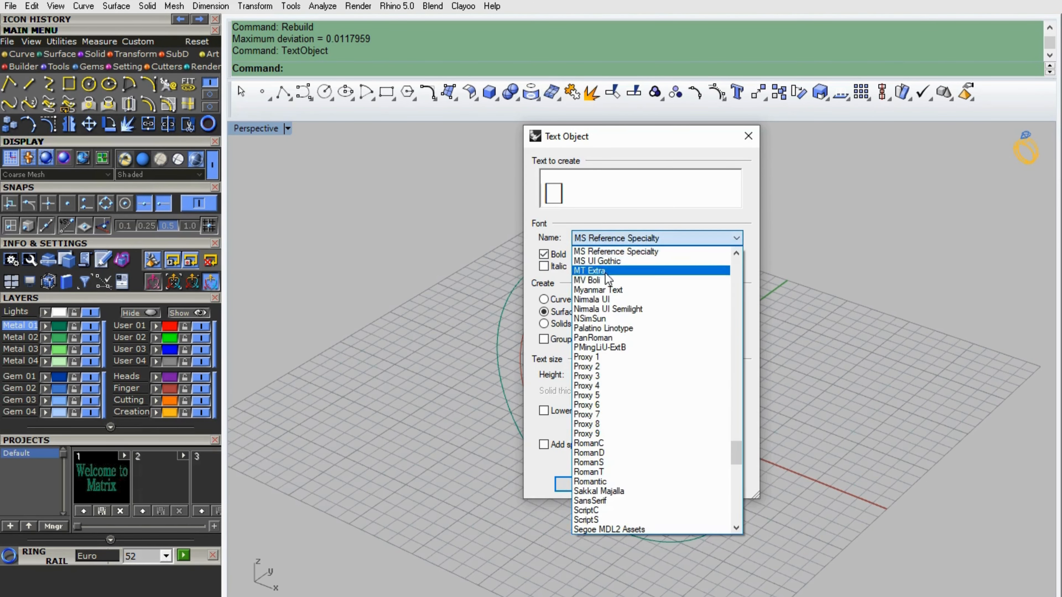
click(612, 278)
click(611, 240)
scroll(609, 276, up, 1)
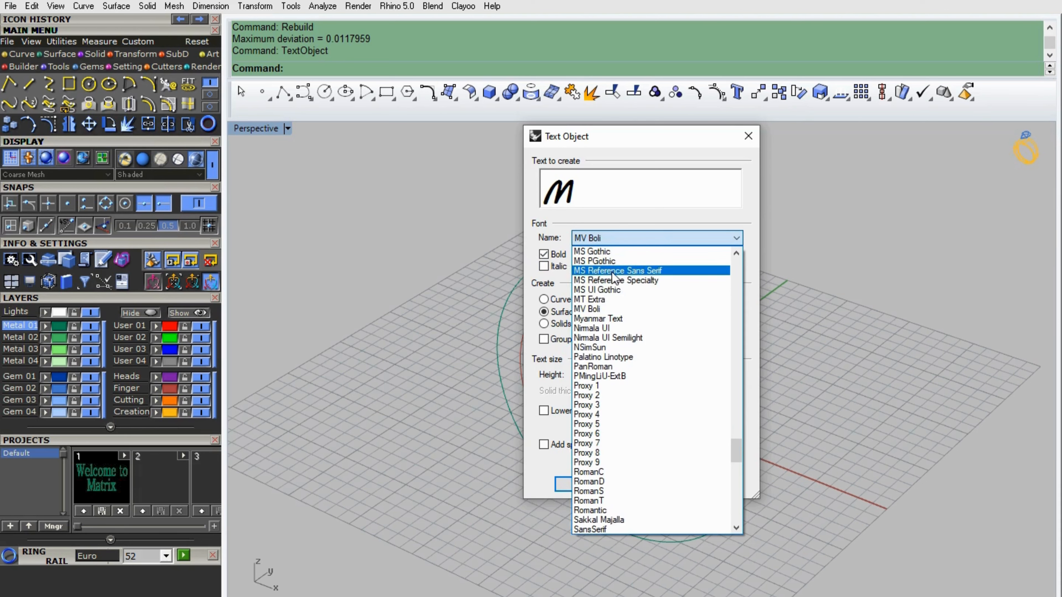
click(611, 273)
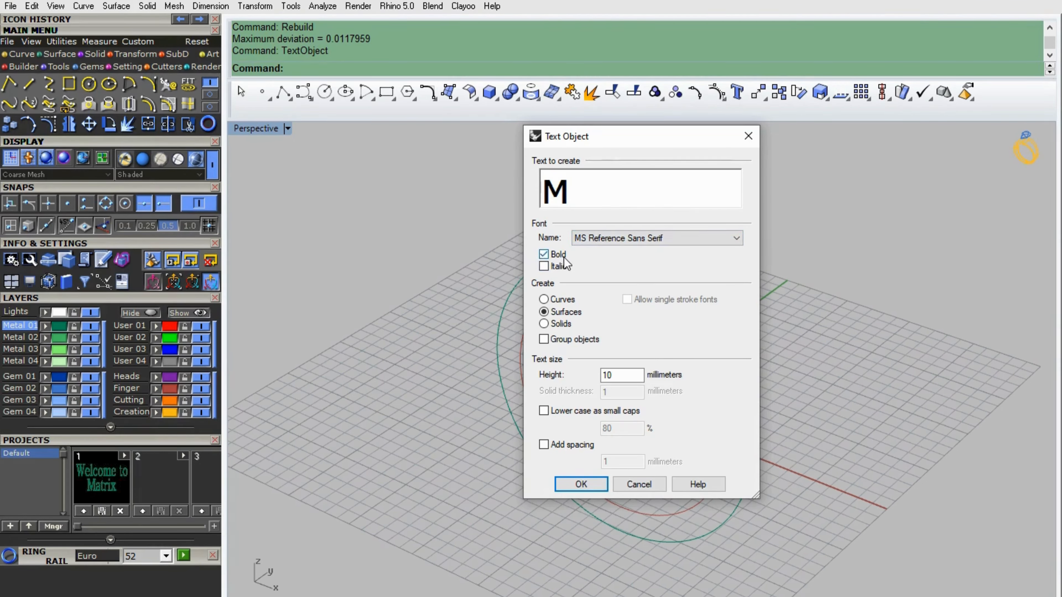
- Create the bold letter M as a 10 mm high surface and insert it at the origin
click(610, 238)
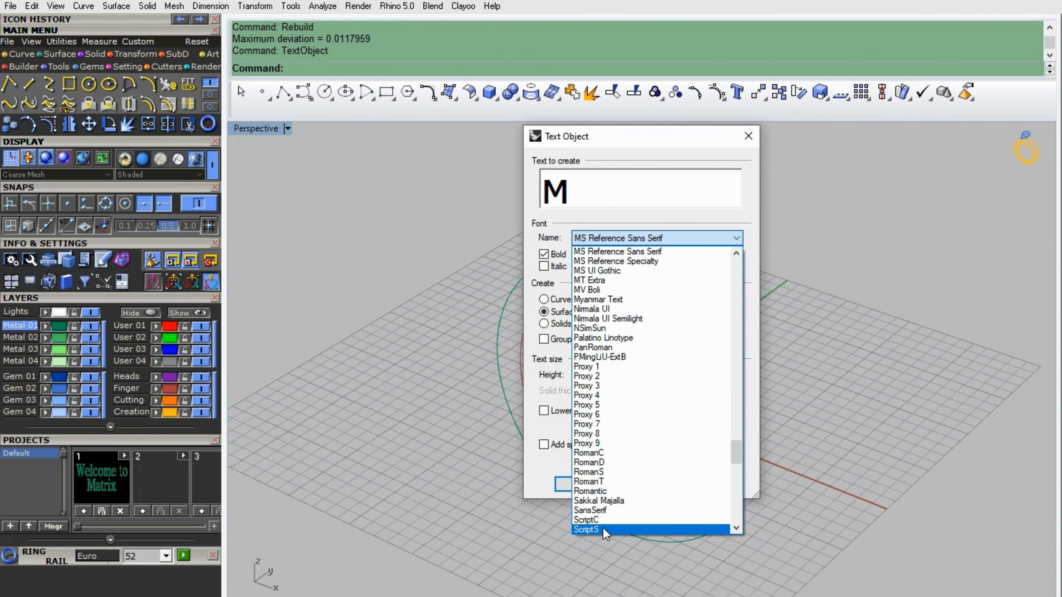
click(790, 367)
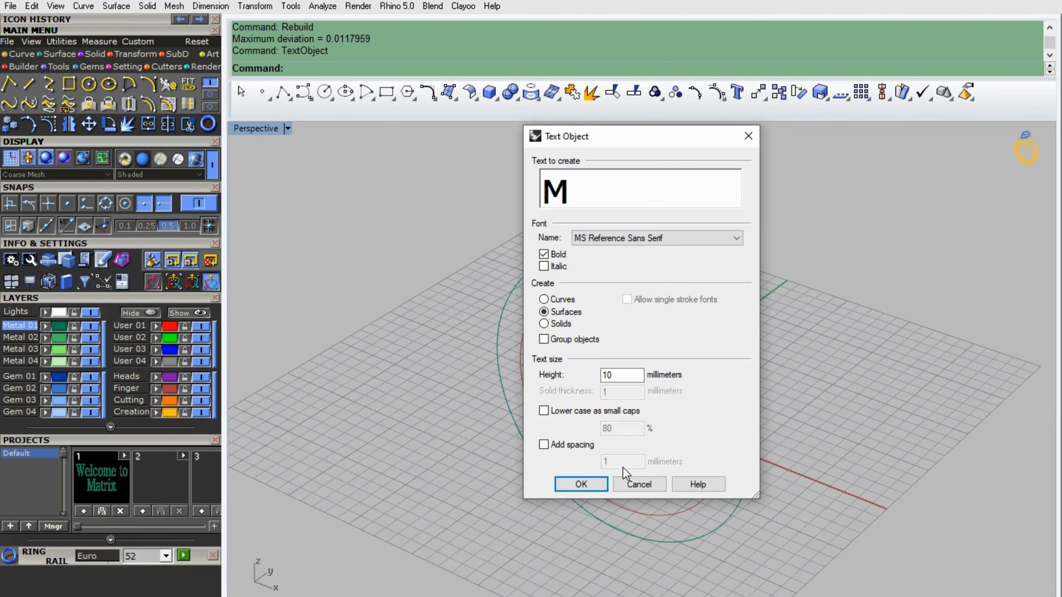
click(593, 486)
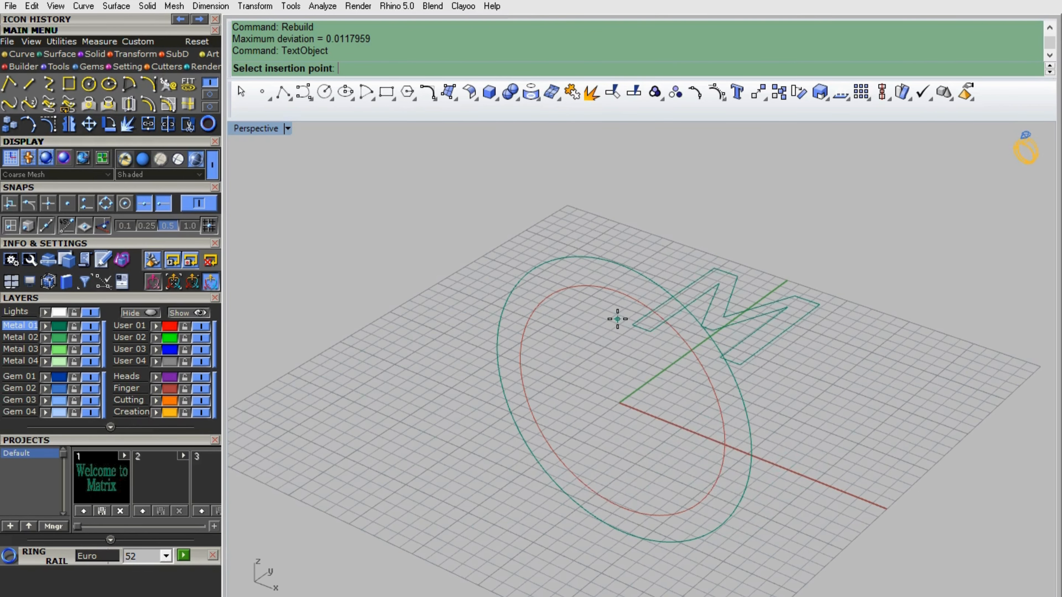
key(Return)
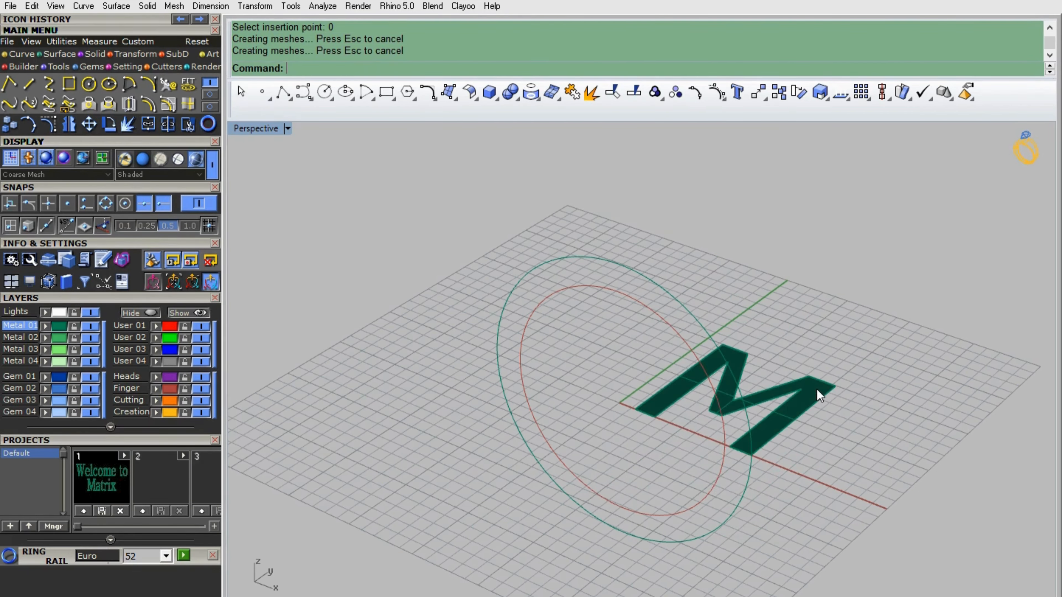
- Extract the border of the M surface as a curve
click(818, 391)
click(210, 94)
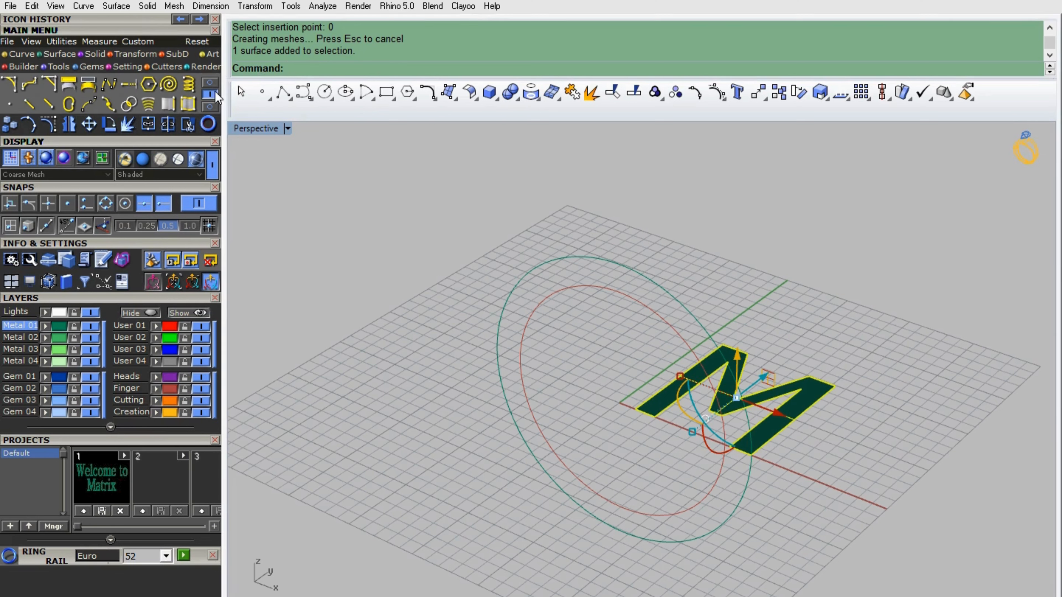
click(186, 105)
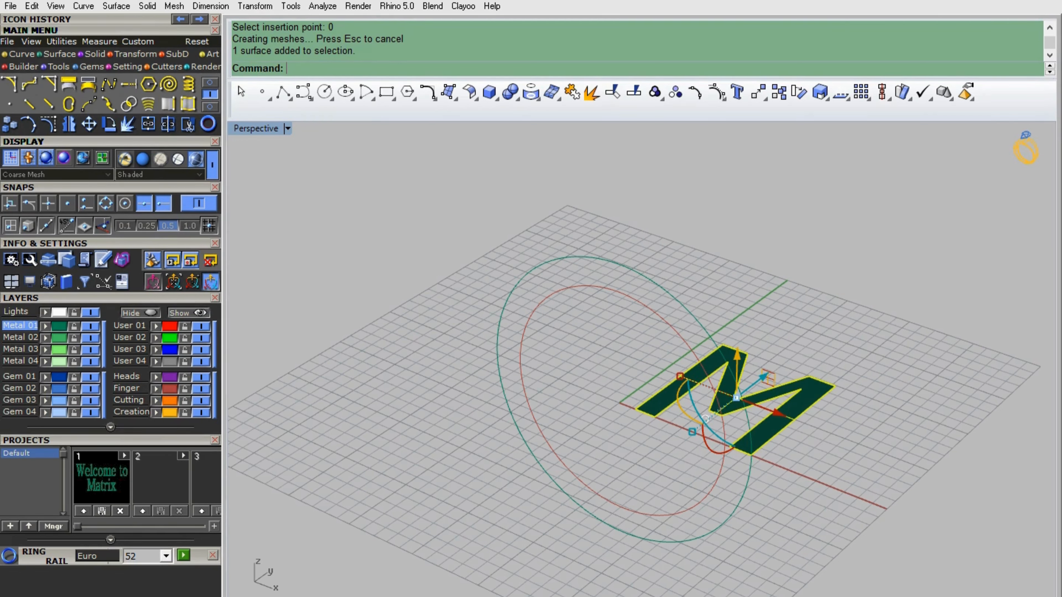
- Move the M outline centrally onto the top of the outer ring curve and delete the original M surface
drag(737, 398, 617, 266)
click(803, 414)
key(Delete)
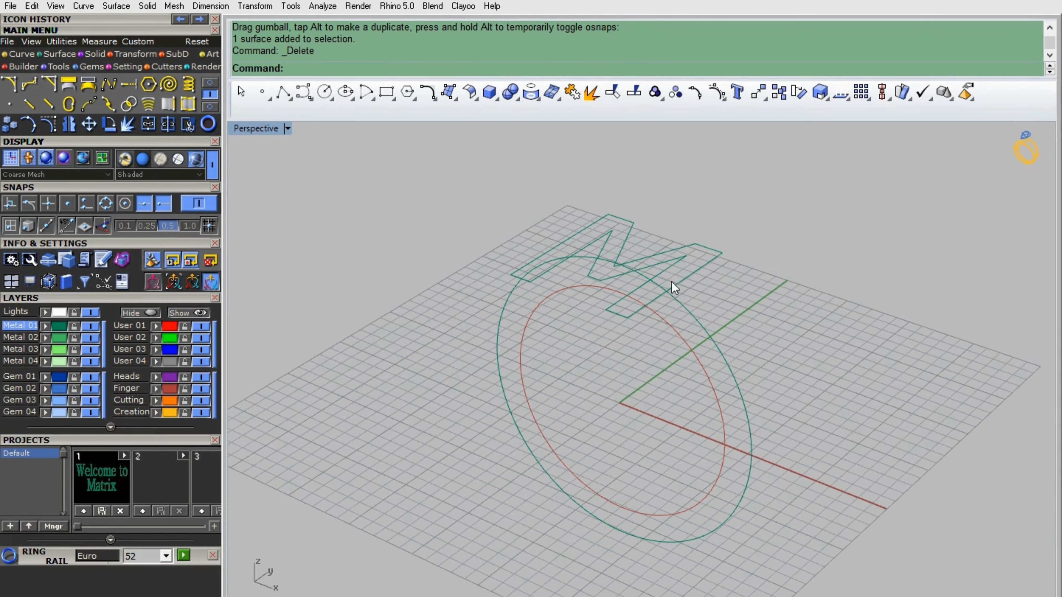
- Draw a line centred on the origin (0) out to the side quadrant of the outer ring curve, with quadrant snap enabled
right_drag(674, 288, 623, 499)
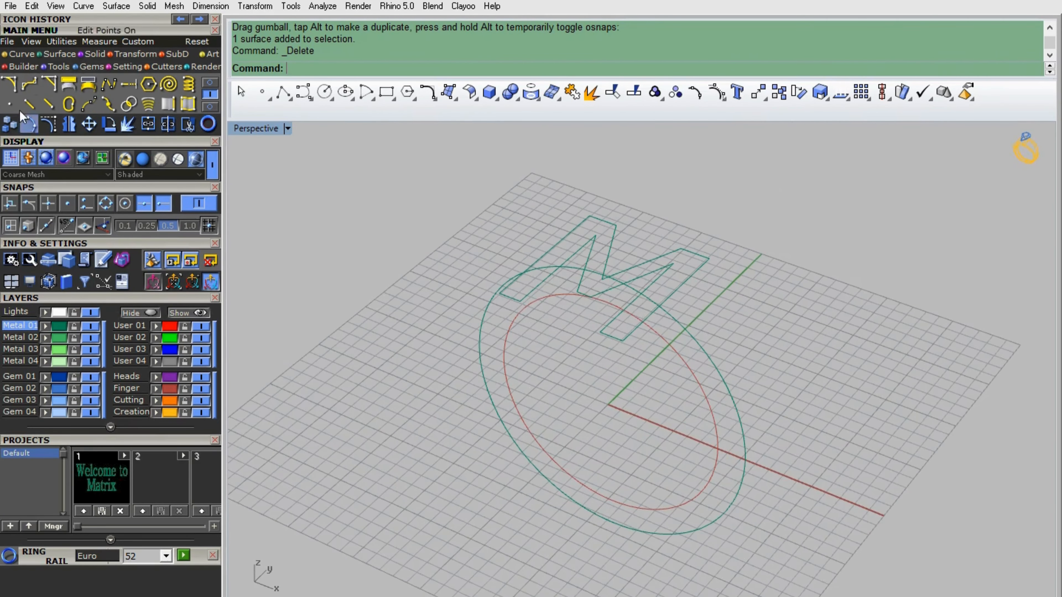
click(10, 55)
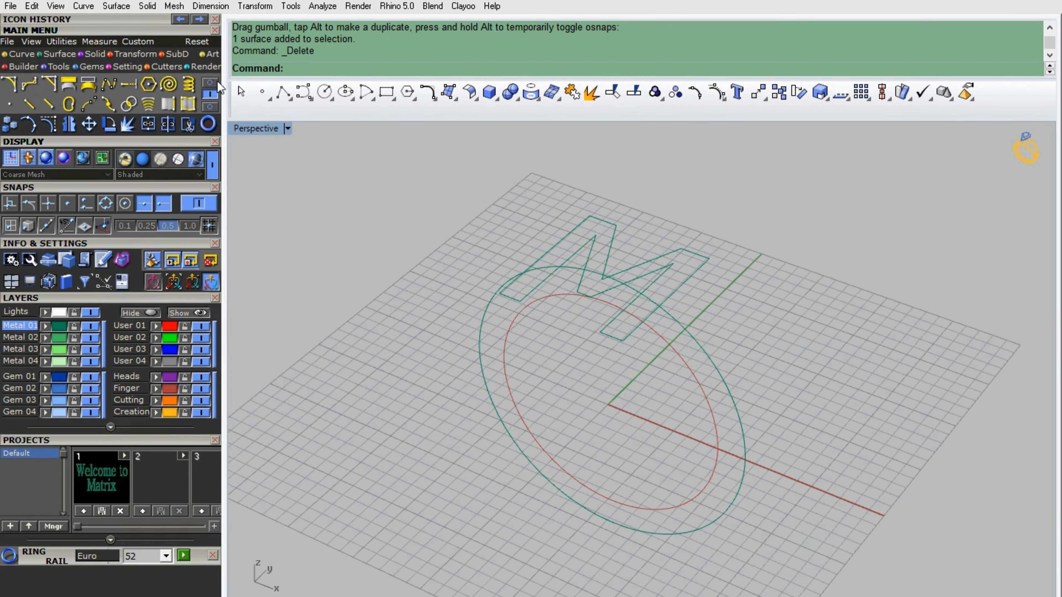
click(29, 84)
click(317, 68)
text(0)
key(Return)
click(106, 204)
click(745, 460)
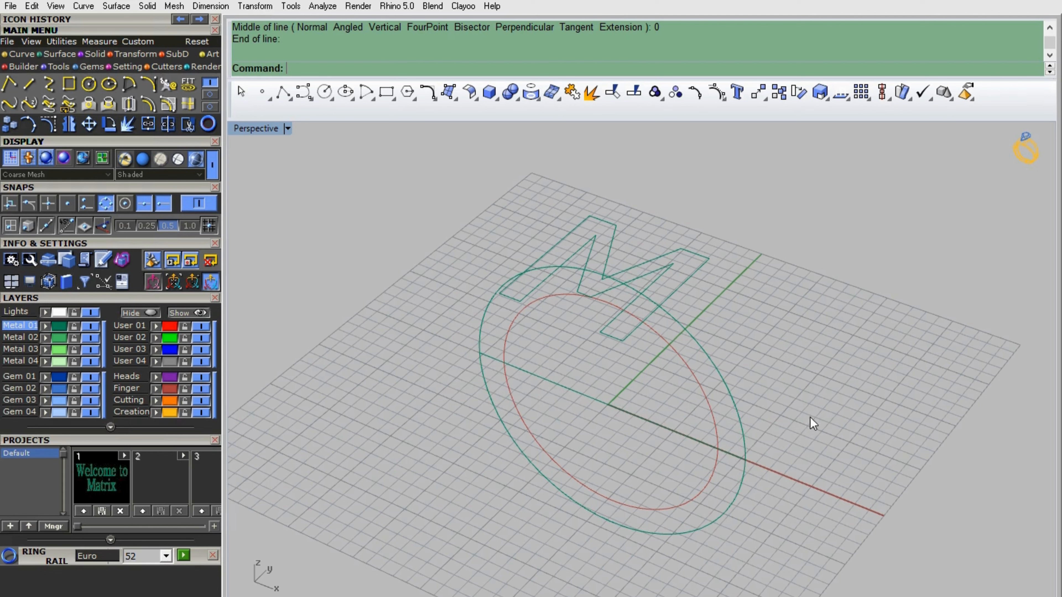
- Try to split the centre line with the outer ring curve as the cutting object
click(196, 101)
click(706, 447)
key(Return)
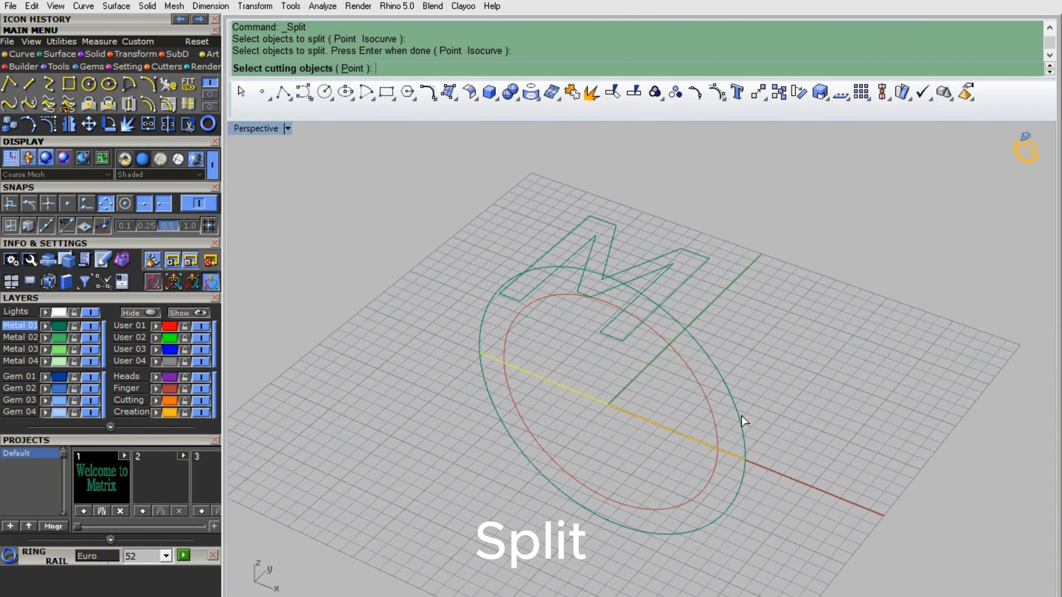
click(740, 415)
key(Return)
- Split the outer ring curve into halves using the centre line as the cutting object
key(Return)
click(739, 421)
key(Return)
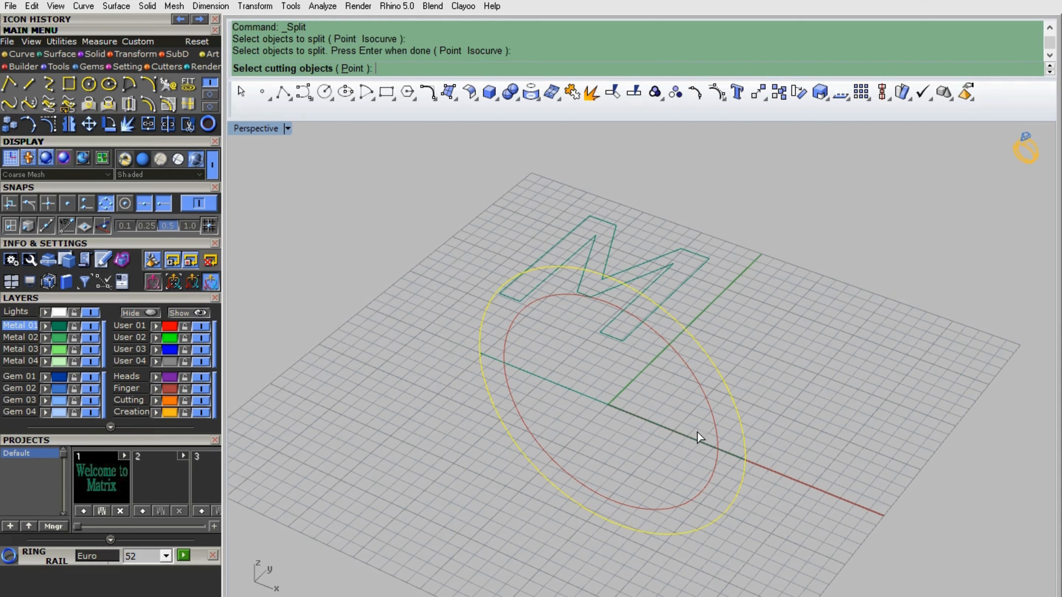
click(689, 436)
key(Return)
- Delete the upper half of the outer ring curve and the centre line
click(743, 422)
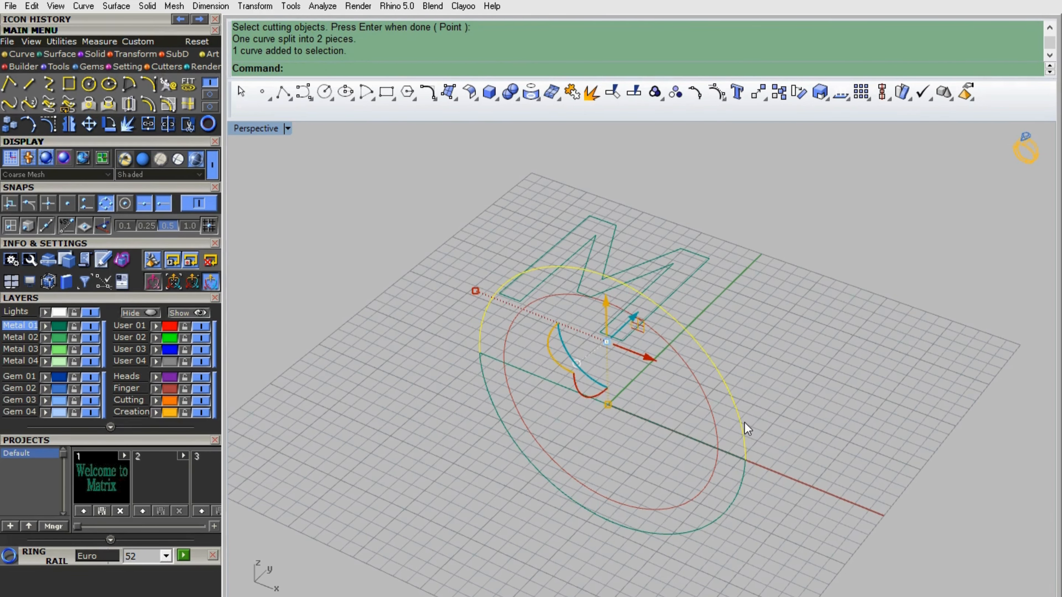
key(Delete)
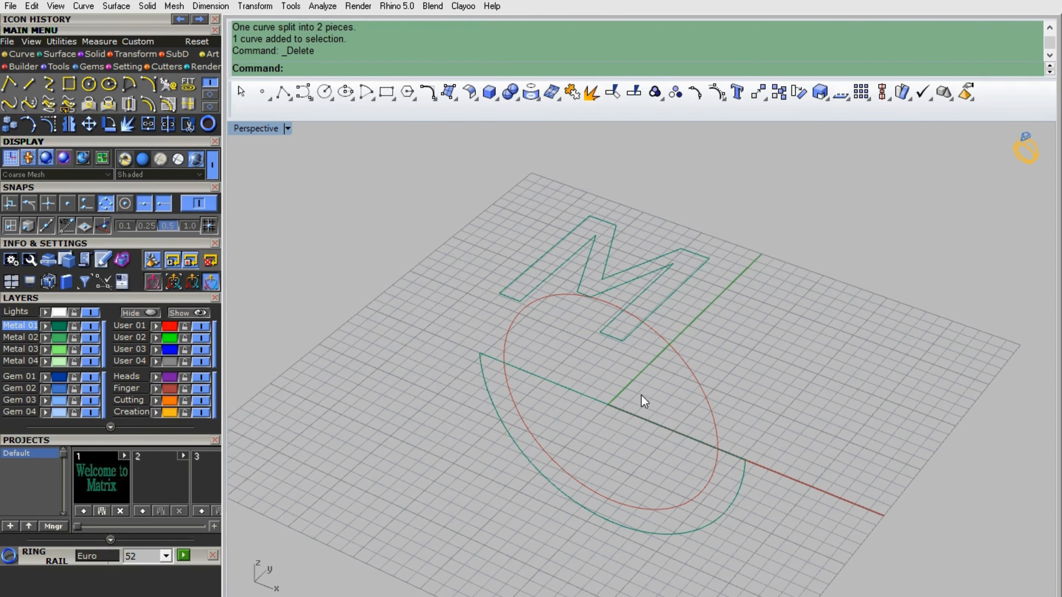
click(585, 398)
key(Delete)
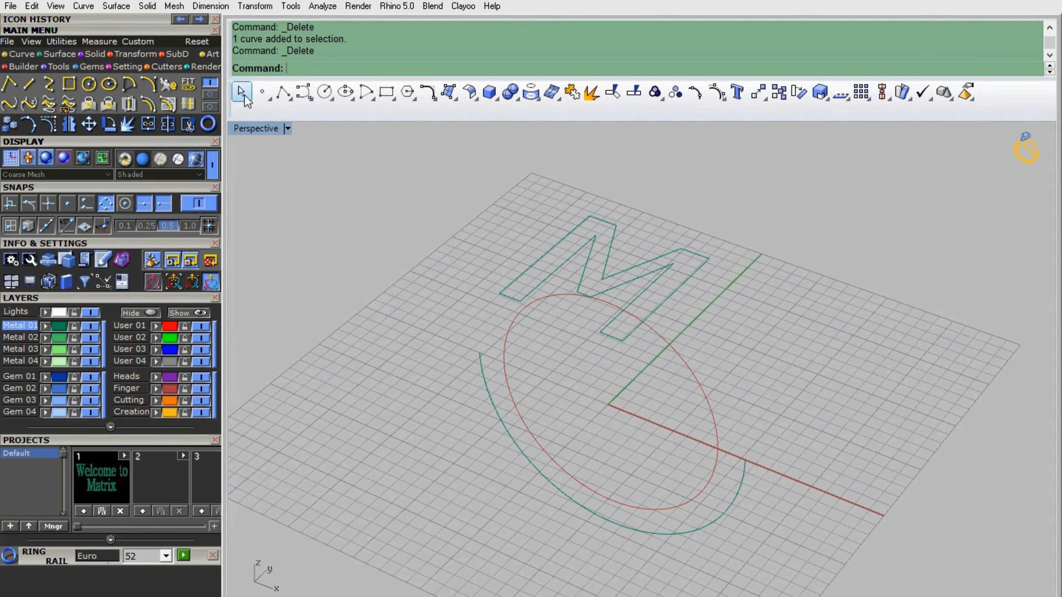
- Extend both ends of the lower outer arc up to the M outline with the Natural extension type
click(208, 94)
click(129, 88)
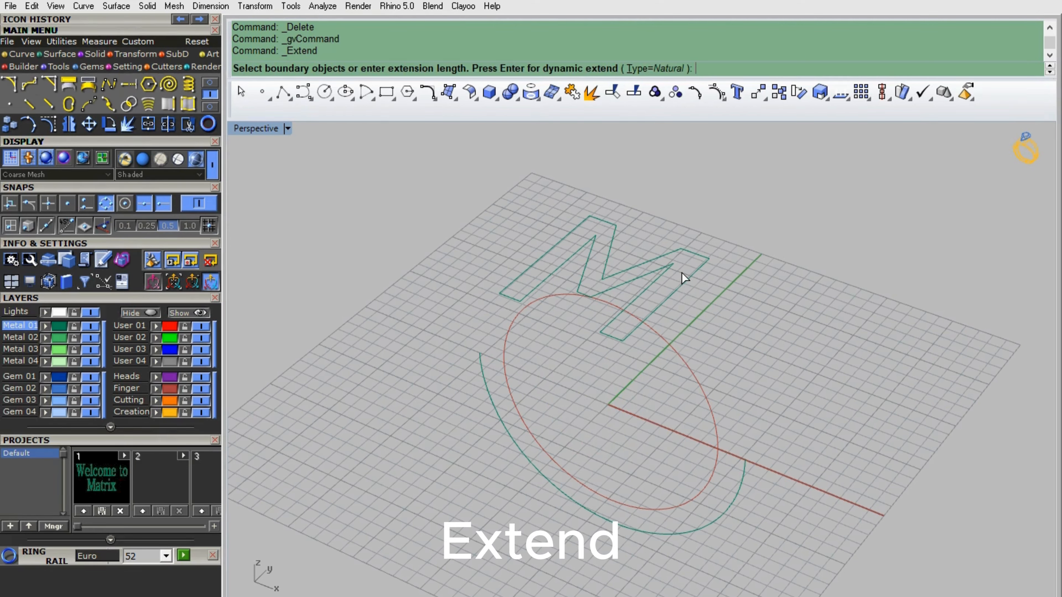
click(693, 273)
key(Return)
click(746, 459)
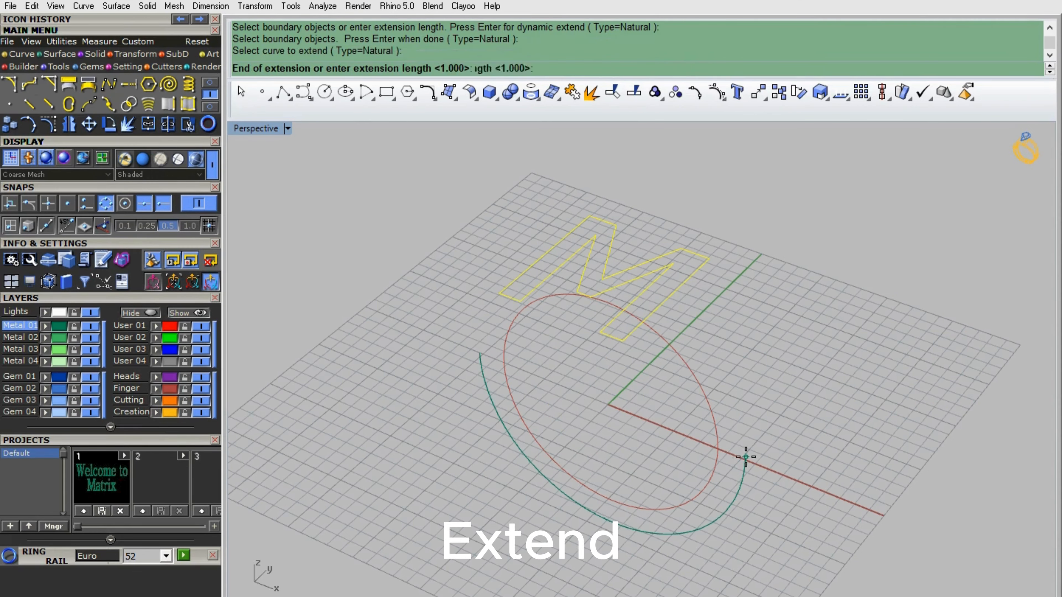
click(667, 298)
click(481, 355)
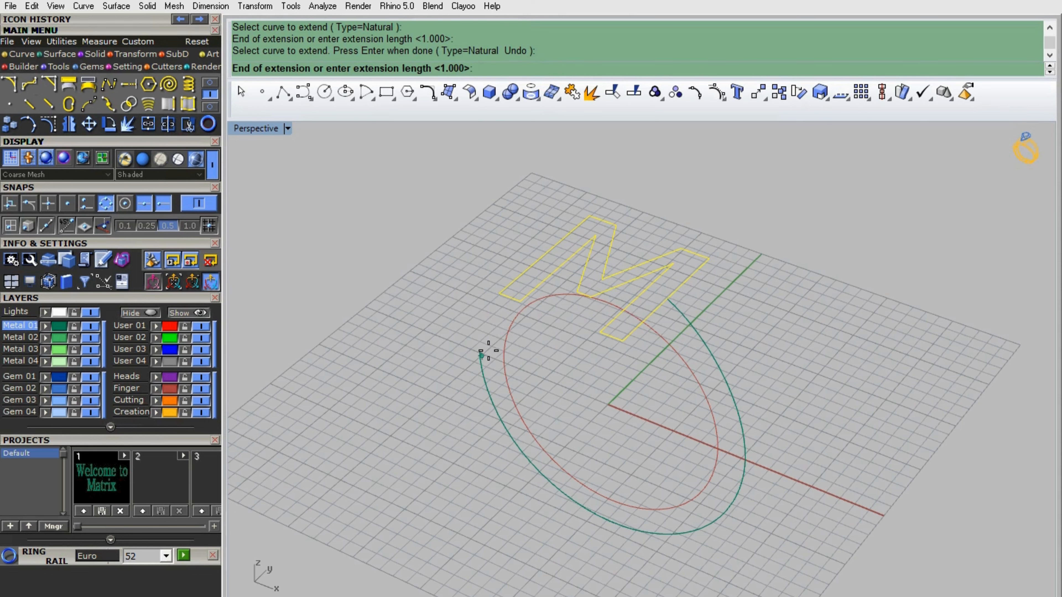
click(545, 253)
right_drag(791, 374, 759, 337)
double_click(254, 130)
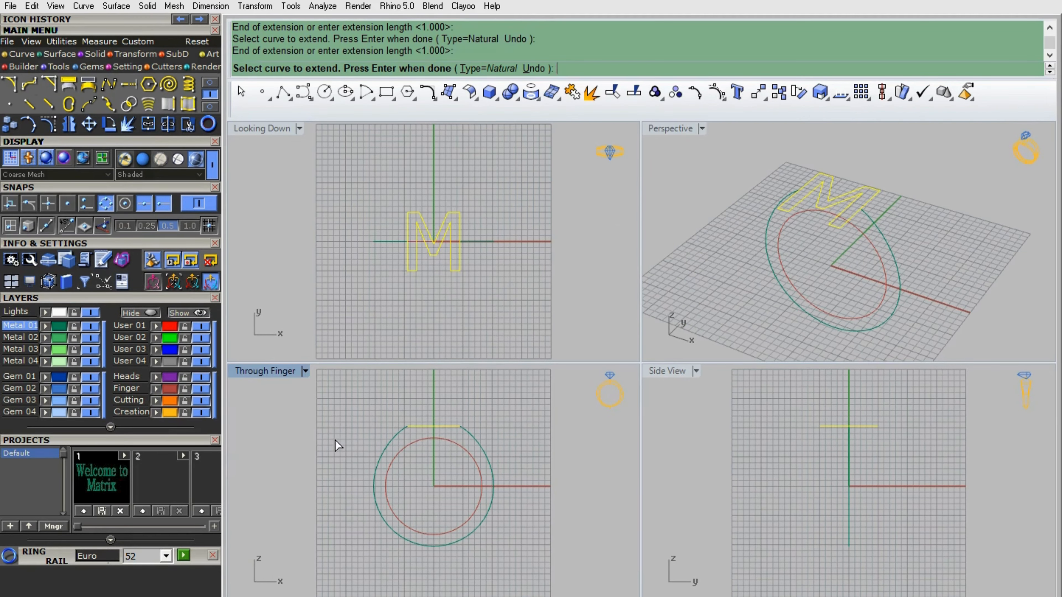
key(Return)
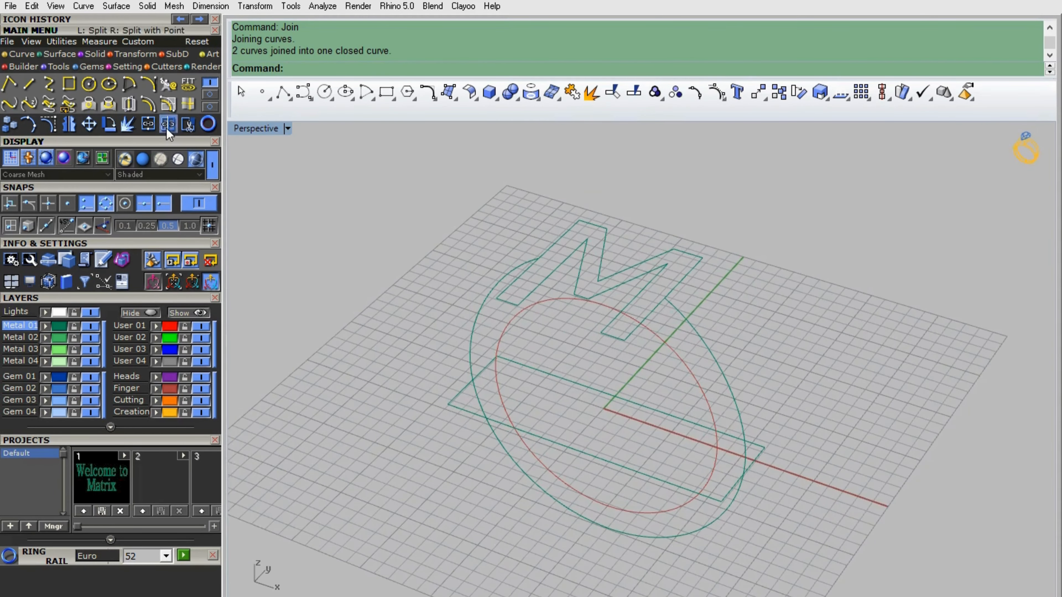
- Split the extended outer arc with the rectangle as the cutting object
click(167, 127)
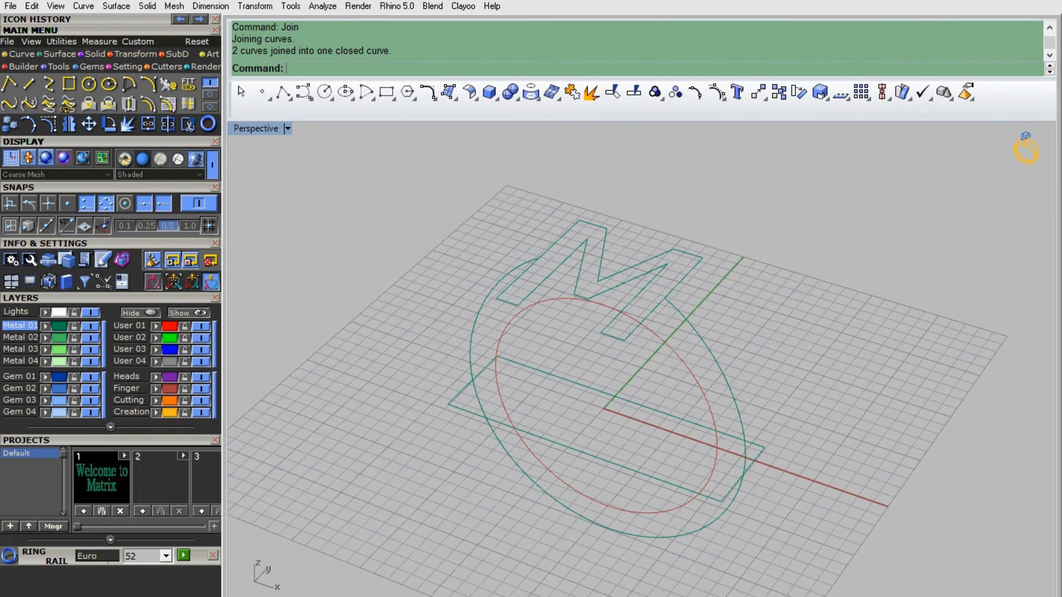
click(745, 463)
key(Return)
click(730, 483)
key(Return)
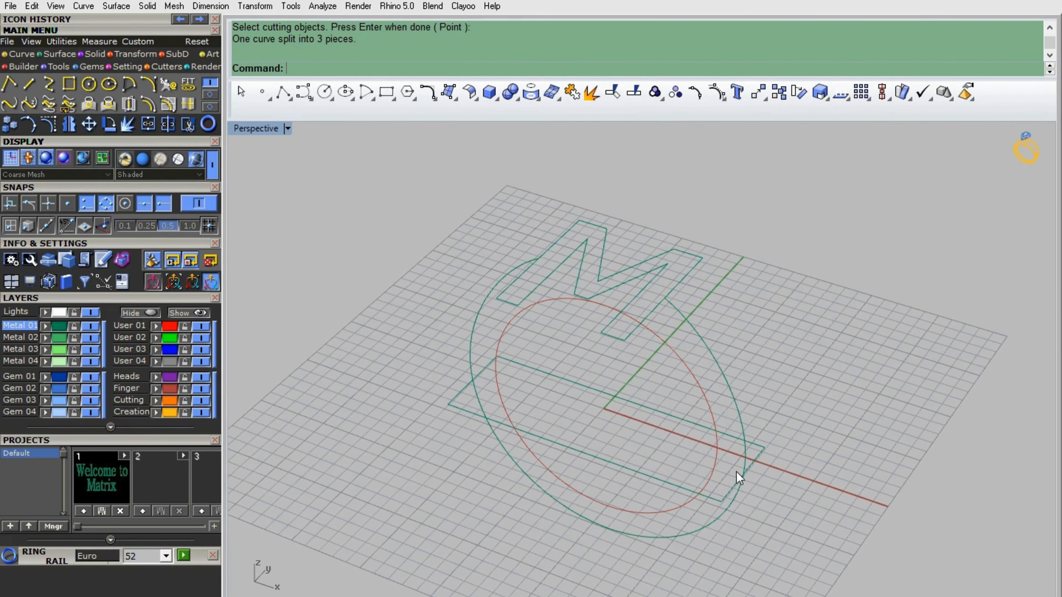
click(731, 394)
key(Delete)
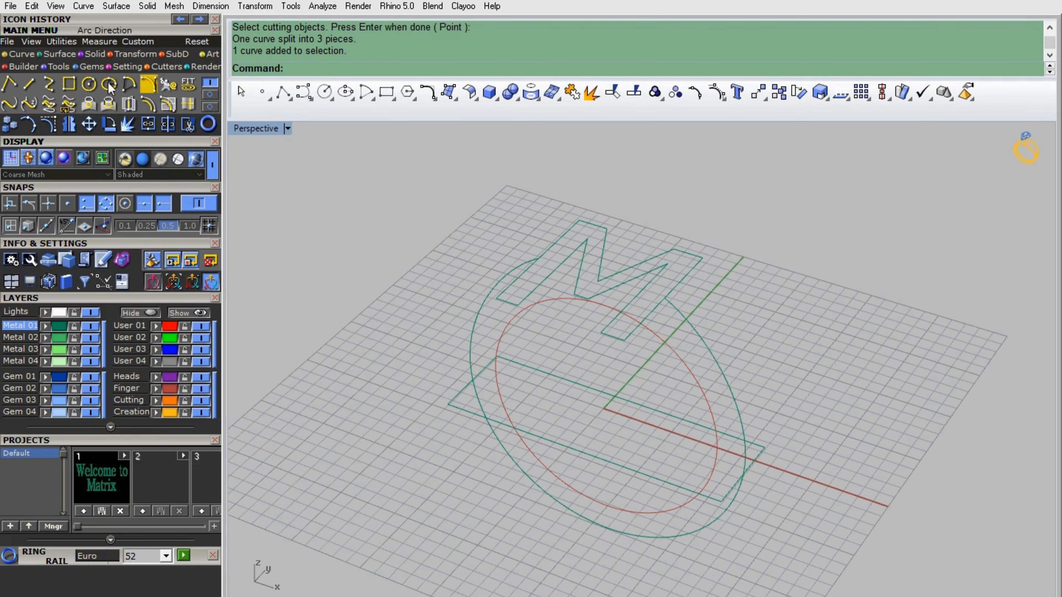
- Draw two lines from the front and rear ends of the M's right leg down to the rectangle's front and rear edges
click(29, 84)
click(609, 338)
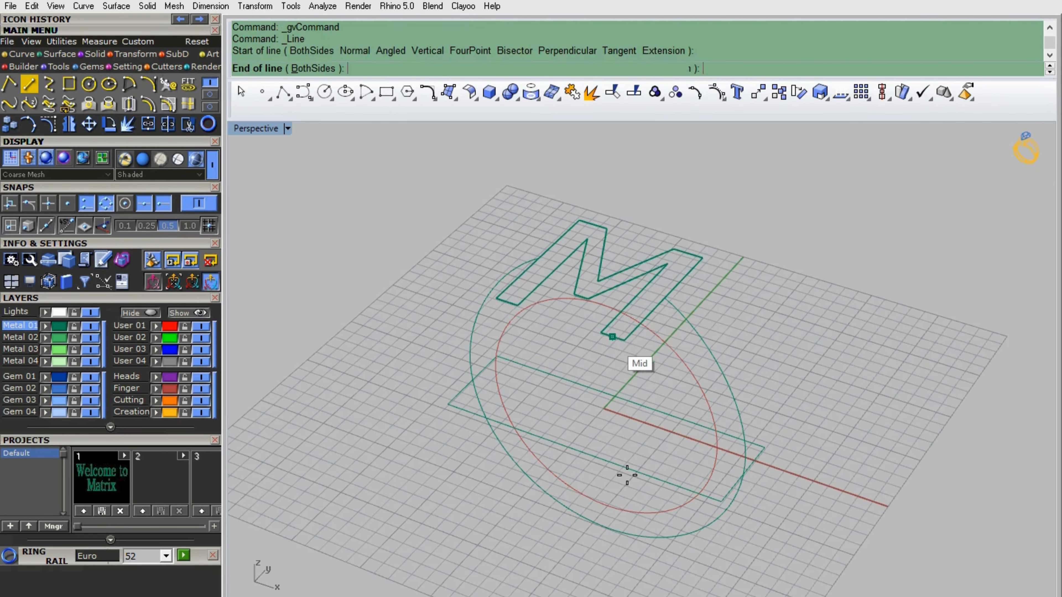
double_click(256, 129)
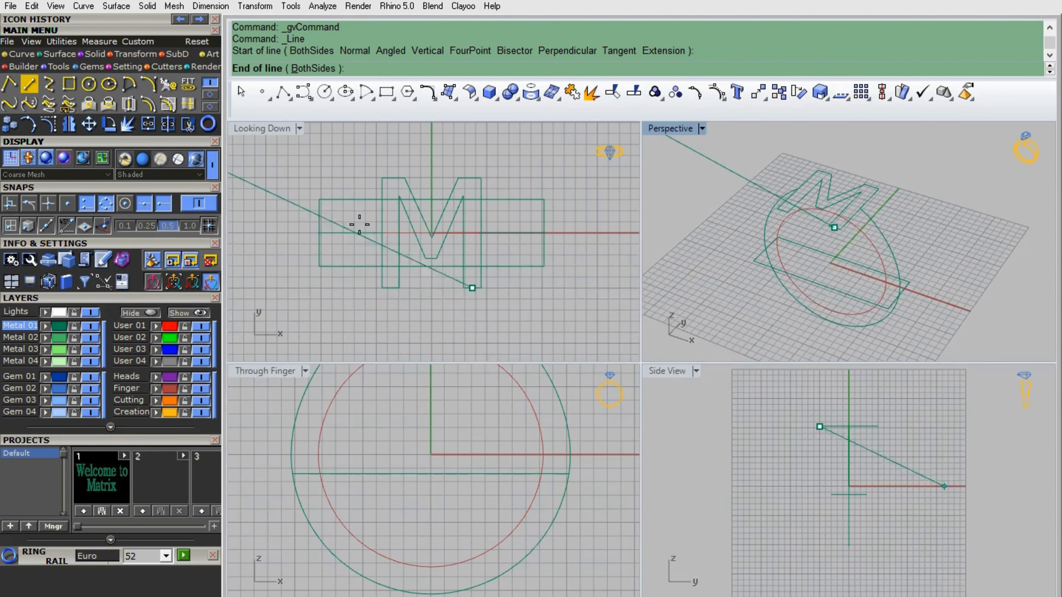
click(481, 474)
right_click(497, 133)
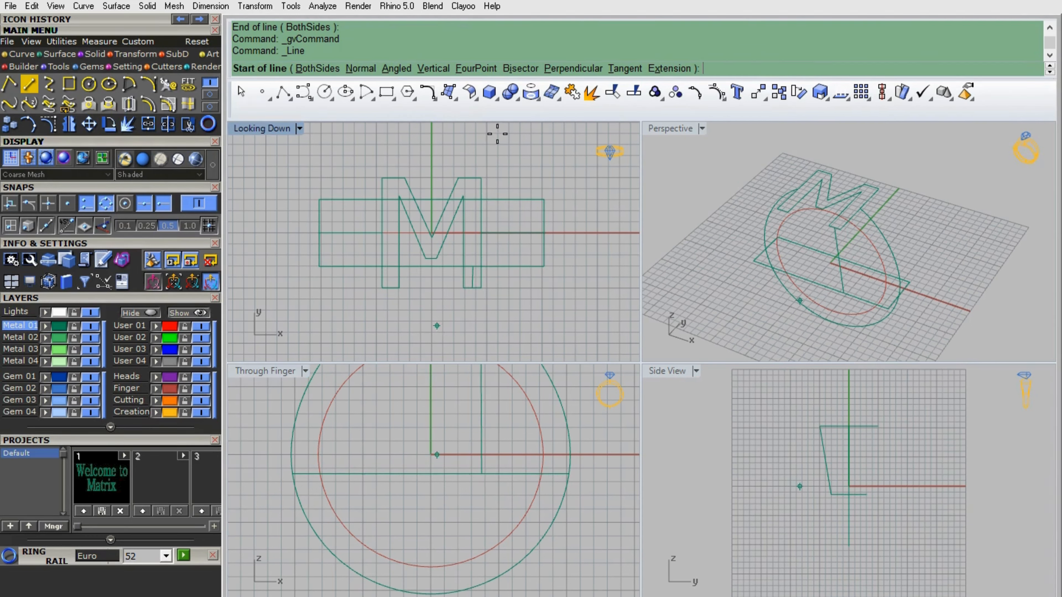
click(460, 178)
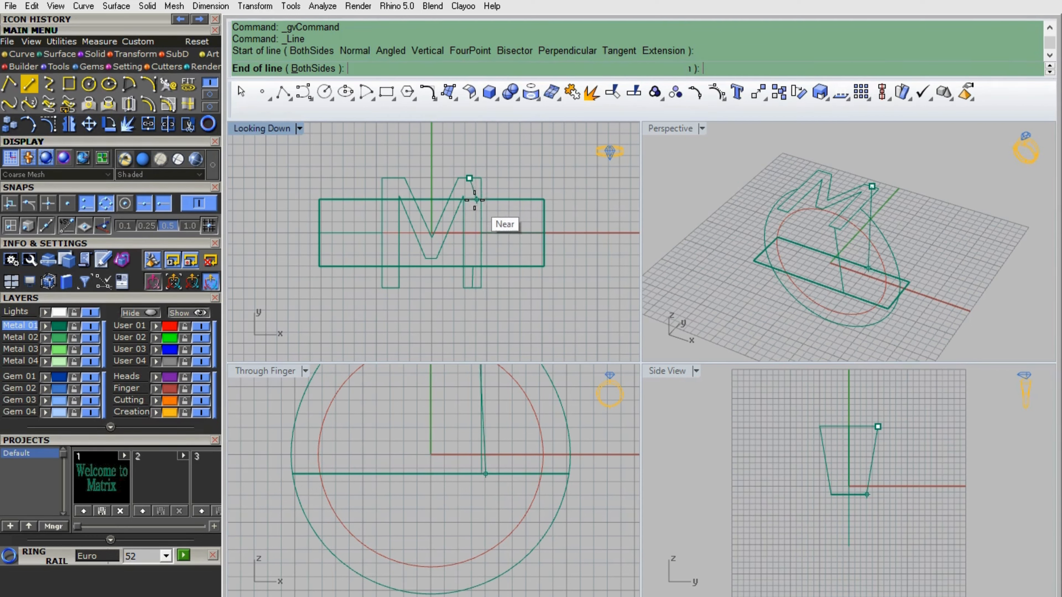
click(472, 200)
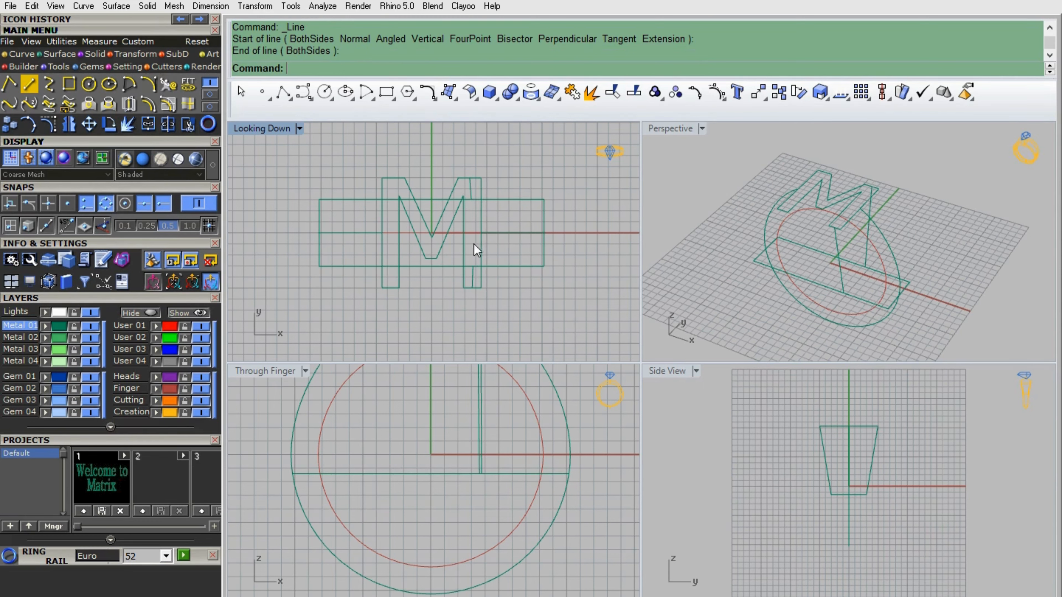
- Mirror copies of the two connecting lines to the M's left leg, with the mirror plane starting at origin 0
click(841, 277)
click(873, 205)
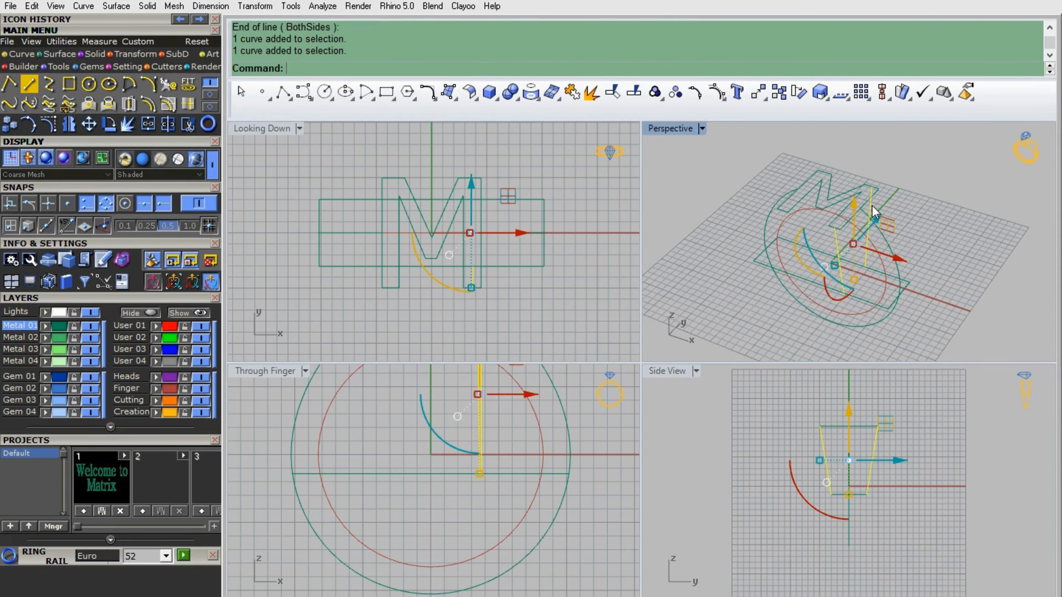
key(Return)
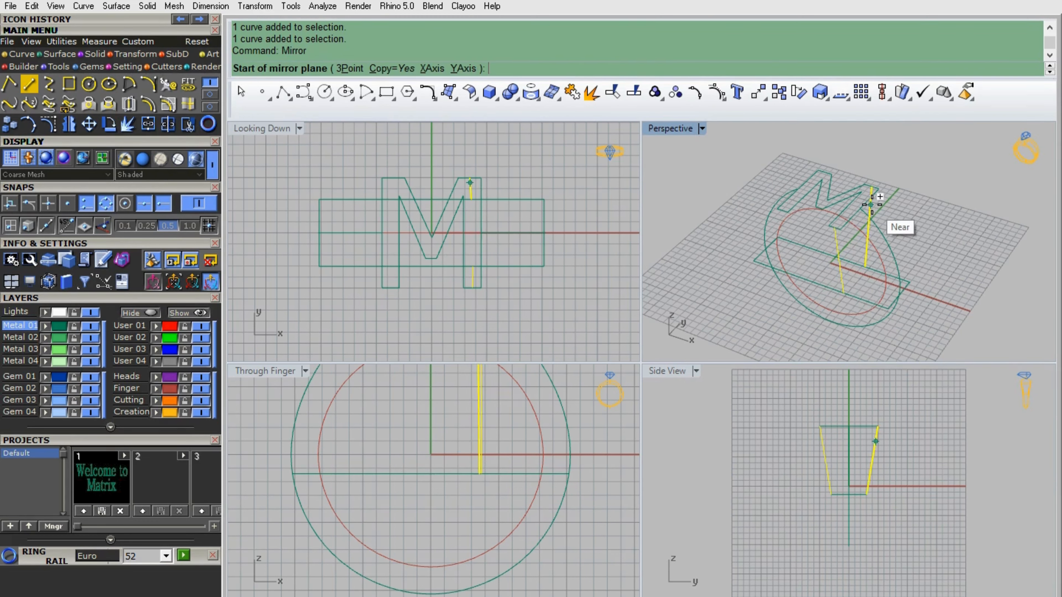
text(0)
key(Return)
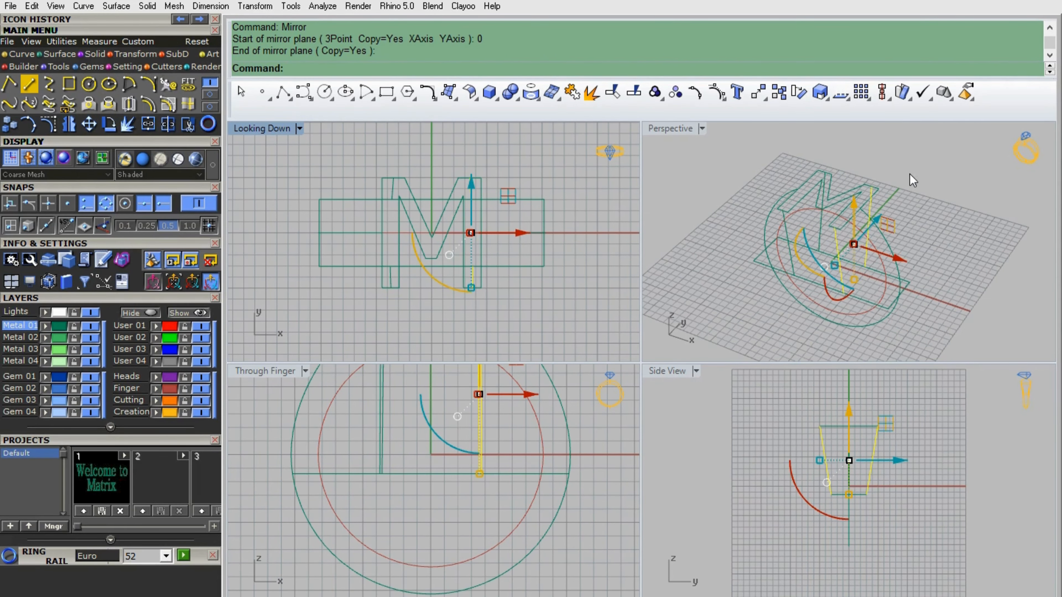
click(936, 218)
- Create a curve network surface from the M outline, rectangle, both side arcs and four connecting lines, using 0.01 tolerances and Position edge matching
double_click(652, 130)
right_drag(863, 361, 793, 324)
right_drag(765, 426, 810, 438)
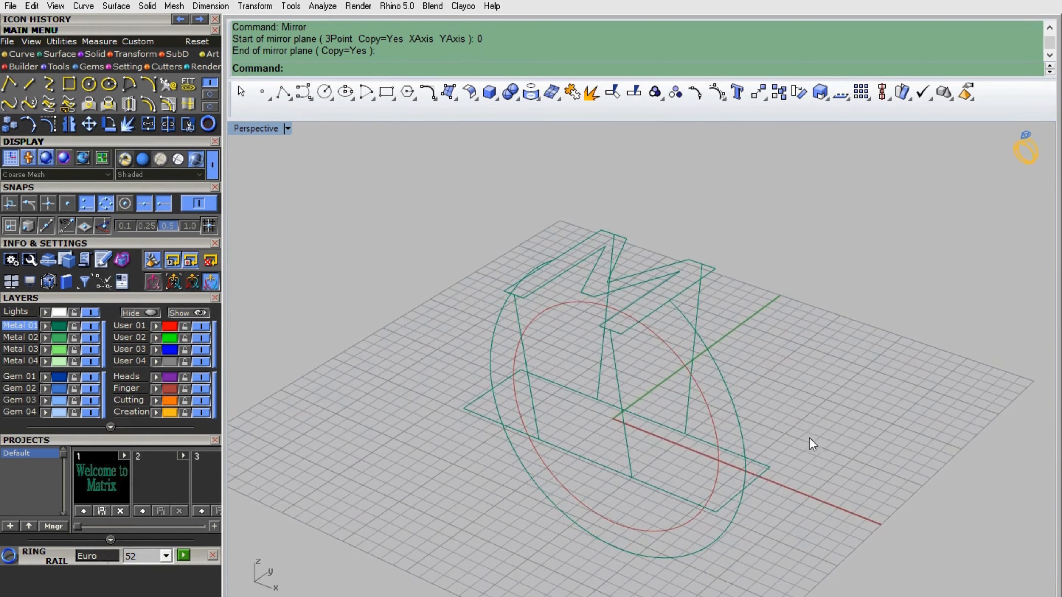
click(64, 57)
click(189, 86)
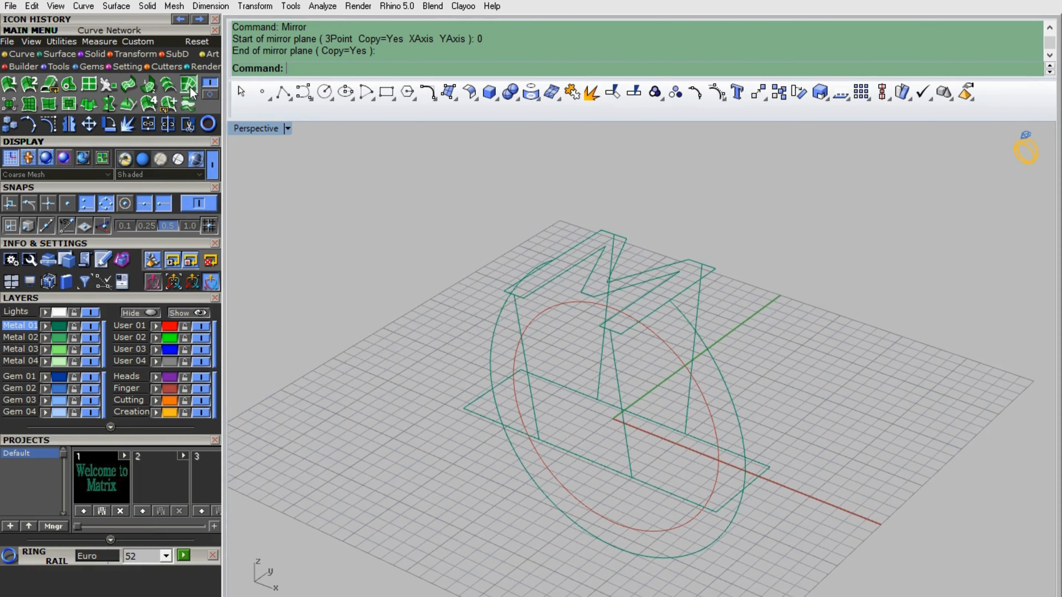
click(682, 267)
click(670, 494)
click(712, 363)
click(699, 303)
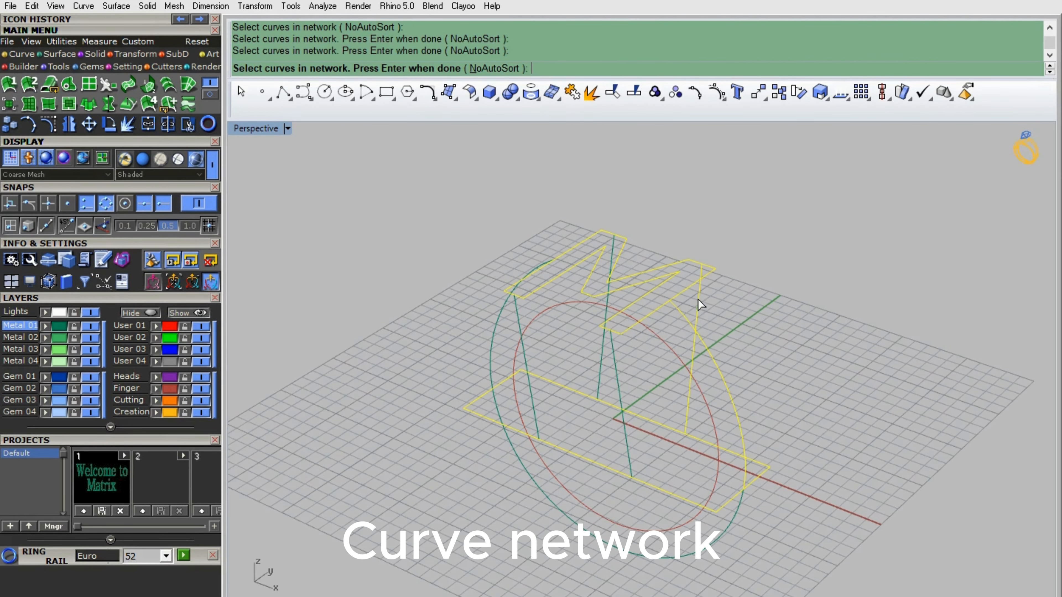
click(615, 246)
click(521, 287)
click(518, 318)
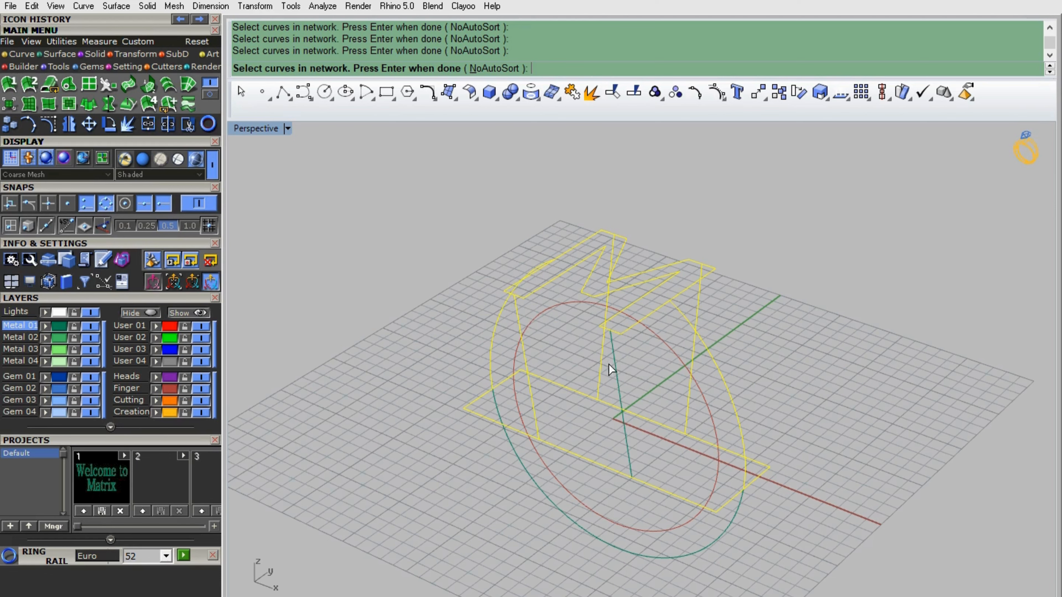
click(620, 385)
key(Return)
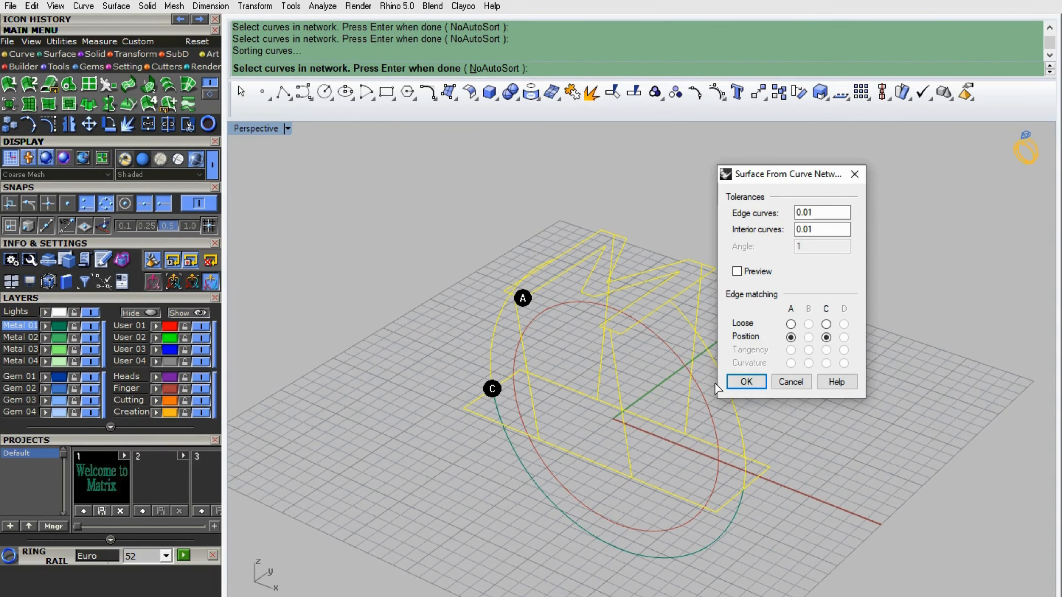
click(746, 382)
- Cap the open top and bottom of the network surface with the Cap command
right_drag(704, 320, 692, 444)
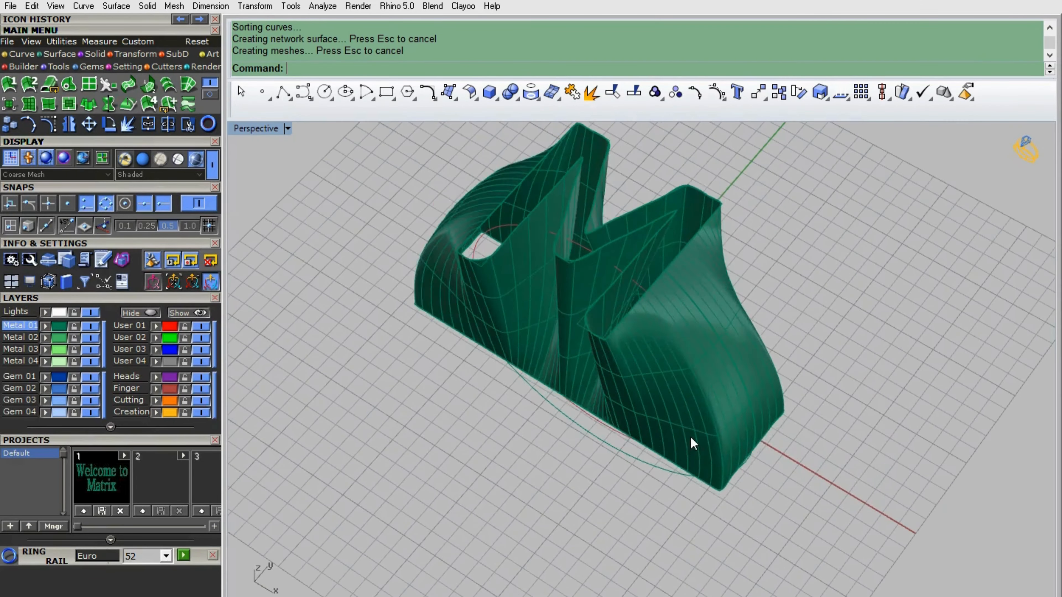
click(693, 443)
text(Cap)
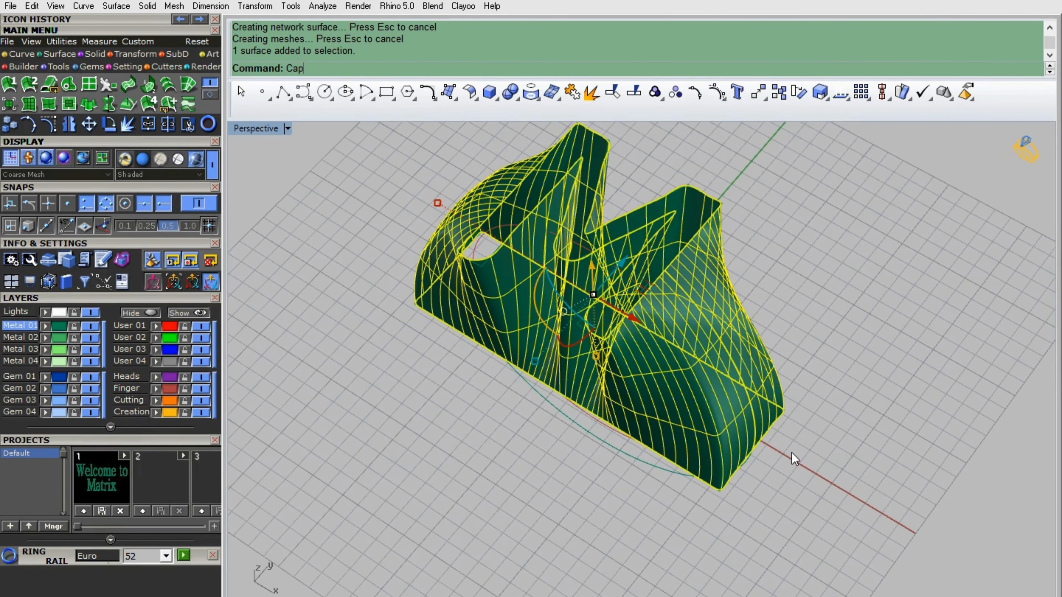
key(Return)
right_drag(802, 446, 740, 477)
- Extrude the inner finger rail circle in both directions as a solid cylinder extending well past the M body, keeping the input curve
click(647, 533)
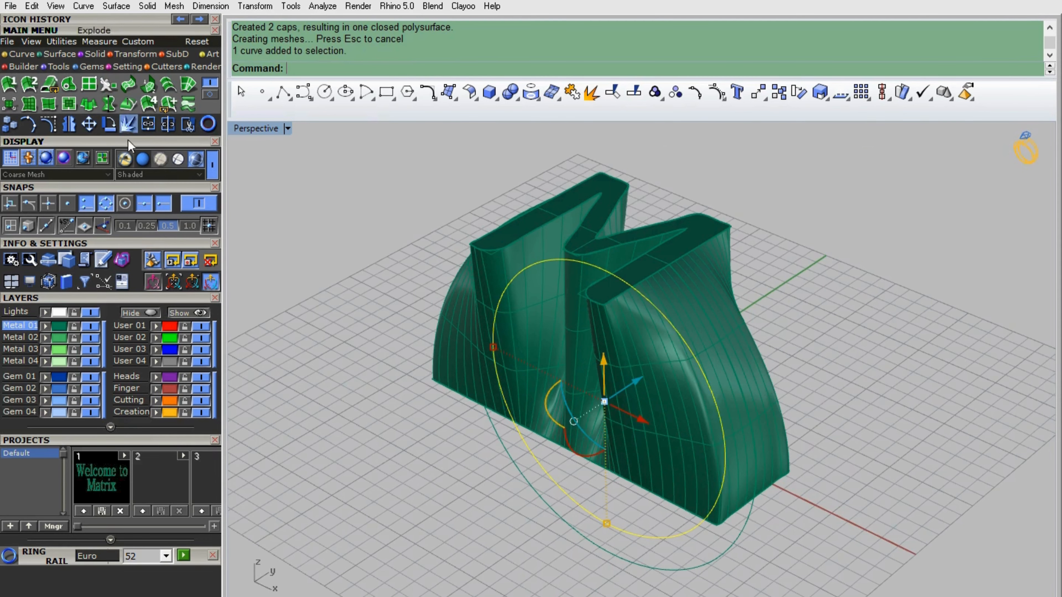
click(87, 102)
click(400, 68)
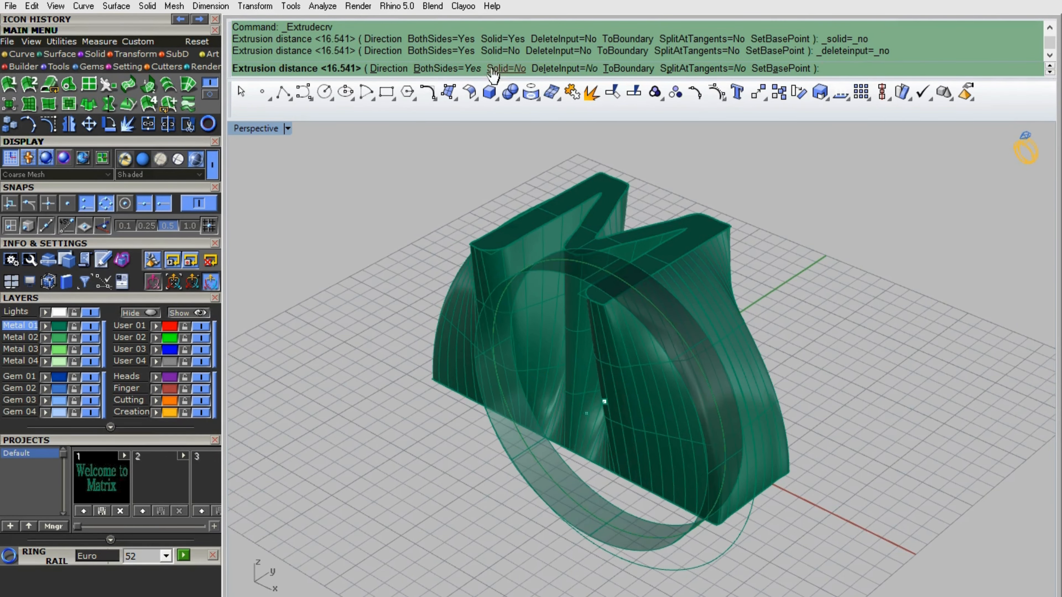
click(506, 69)
click(821, 329)
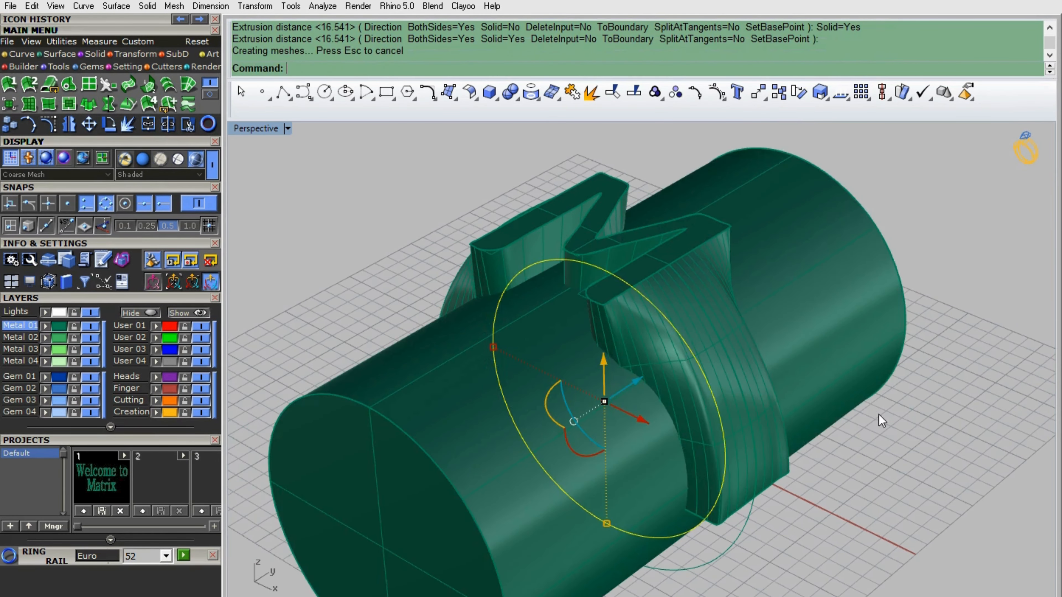
- Subtract the finger cylinder from the M body with a Boolean difference
right_drag(877, 443, 906, 435)
mouse_move(853, 352)
right_down()
mouse_move(847, 363)
mouse_move(866, 356)
right_up()
scroll(703, 337, down, 3)
click(329, 202)
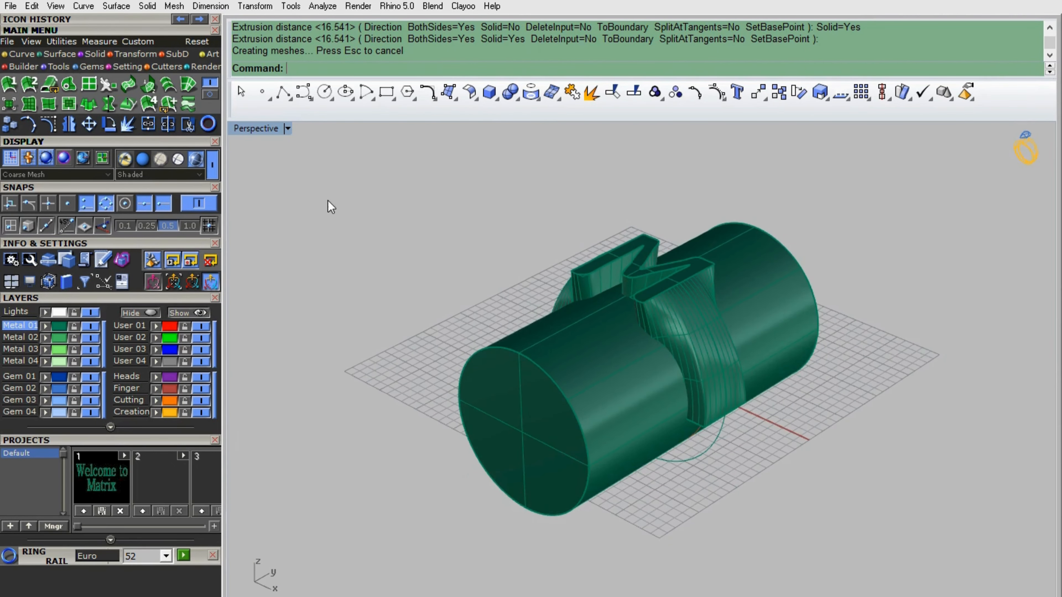
click(92, 55)
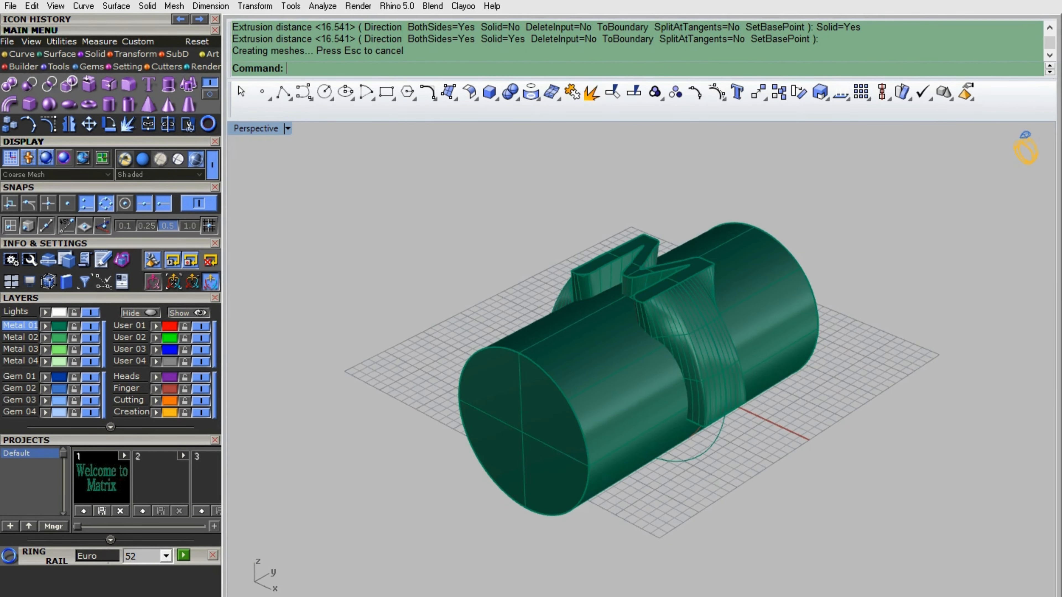
click(29, 85)
click(712, 363)
right_click(712, 363)
click(623, 442)
right_click(623, 440)
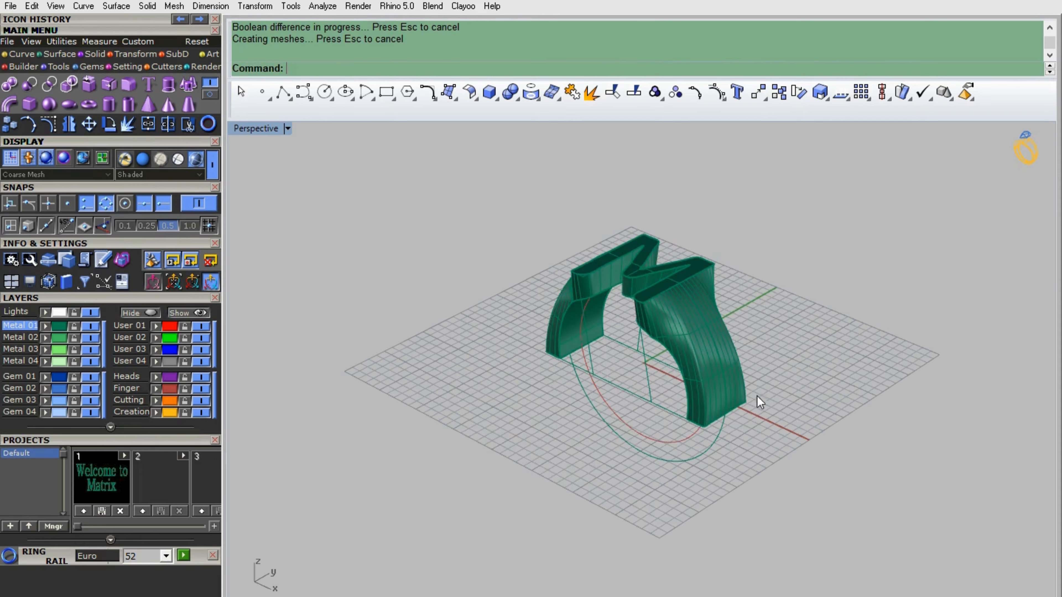
scroll(705, 282, up, 3)
right_drag(726, 381, 757, 407)
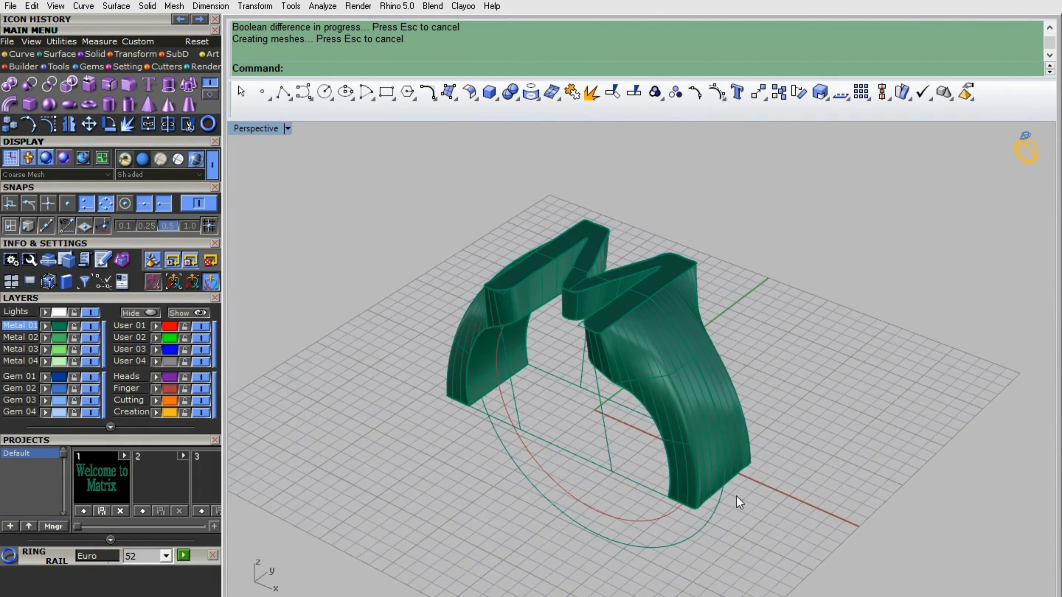